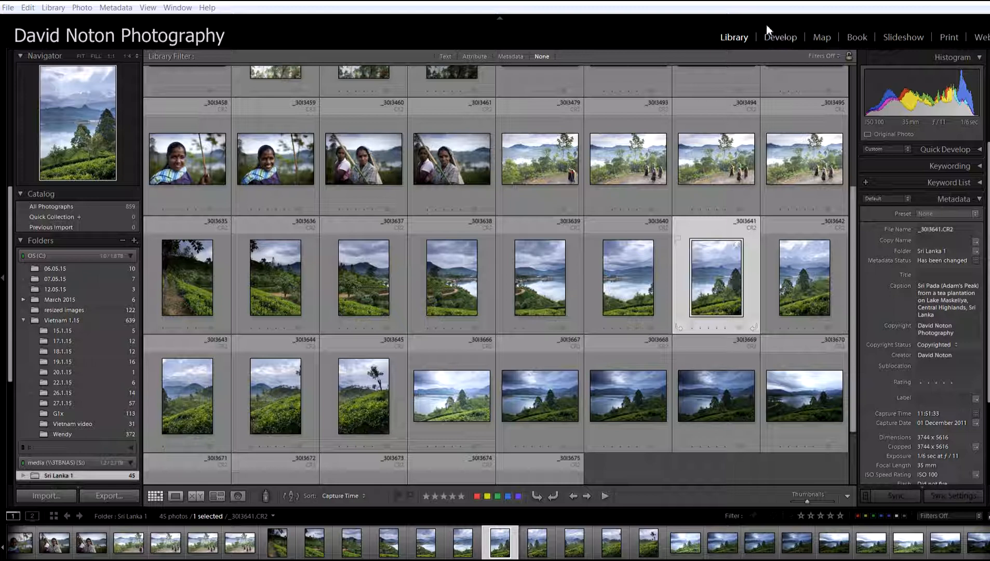
Open photo _30I3641.CR2 for developing and set its Whites to +12 using the clipping preview.
click(776, 37)
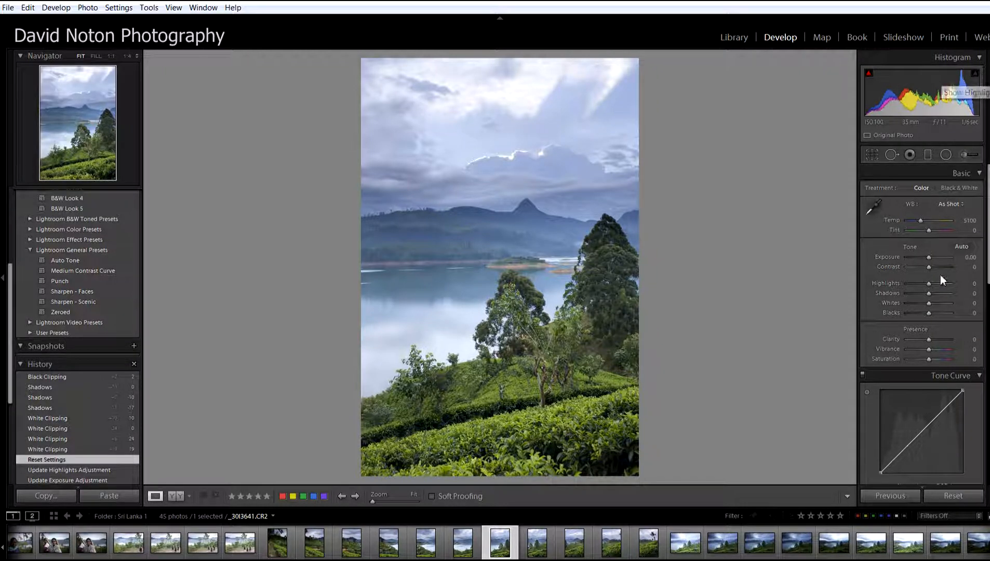
alt+click(929, 302)
drag(931, 303, 932, 303)
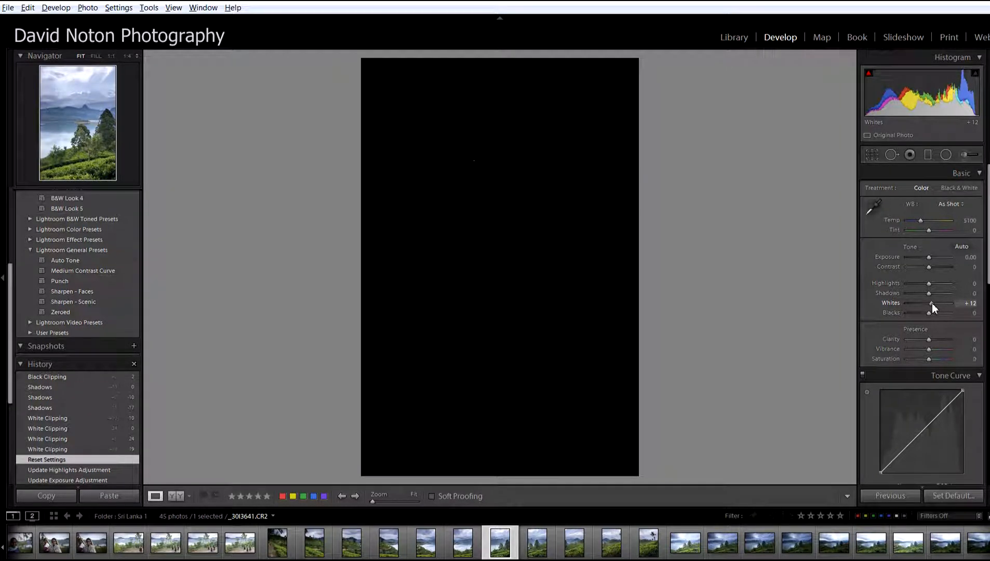
drag(932, 304, 932, 303)
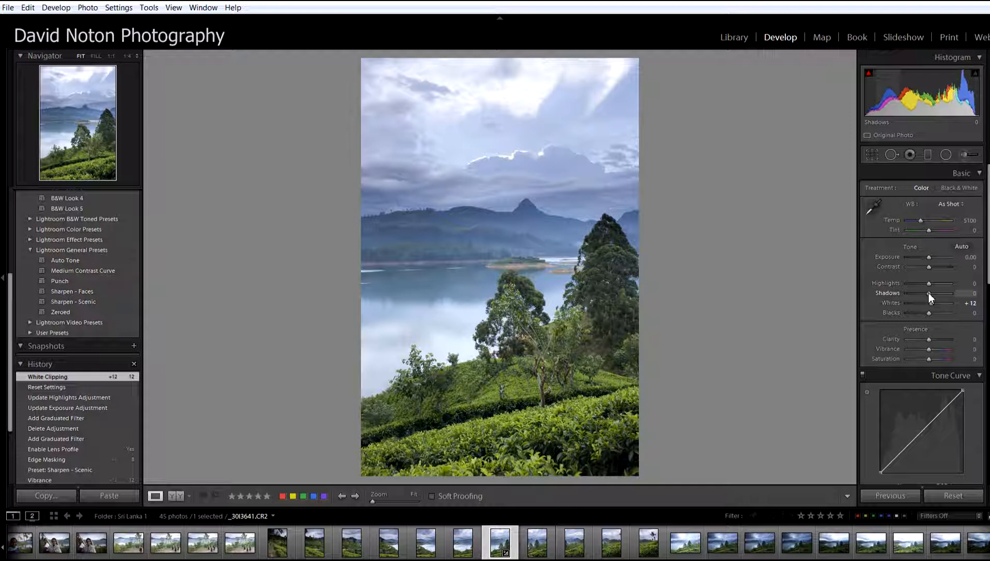
Set the photo's Shadows to +10 and Vibrance to +12.
drag(930, 293, 930, 293)
drag(930, 293, 930, 293)
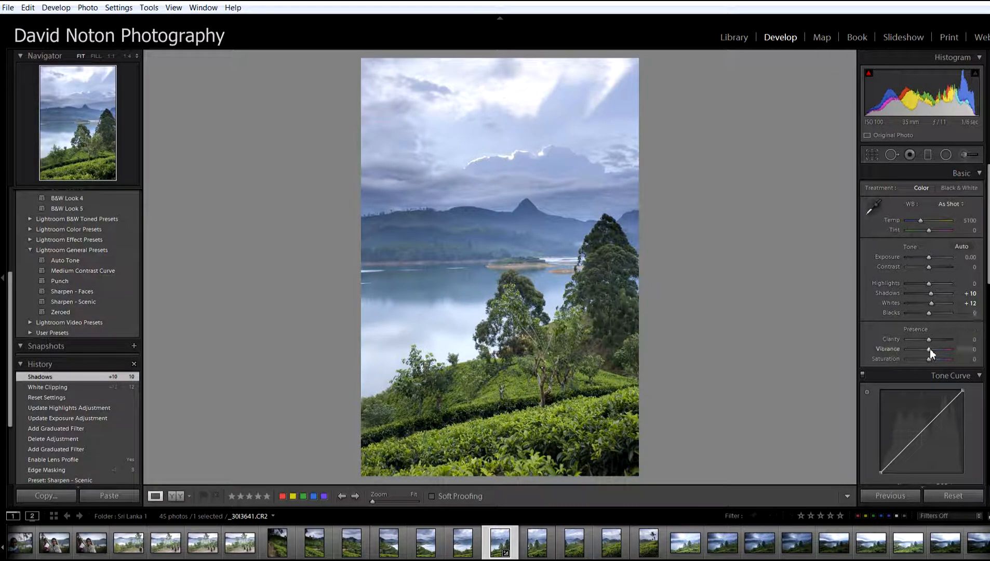
drag(930, 349, 932, 349)
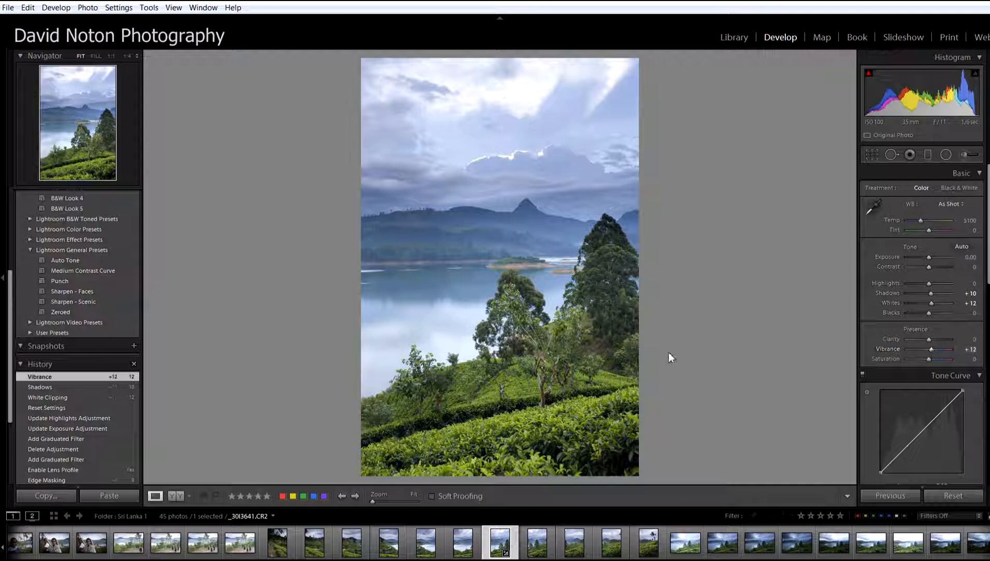
Apply the Sharpen - Scenic preset and set the sharpening Masking to 17 using the mask preview.
click(77, 301)
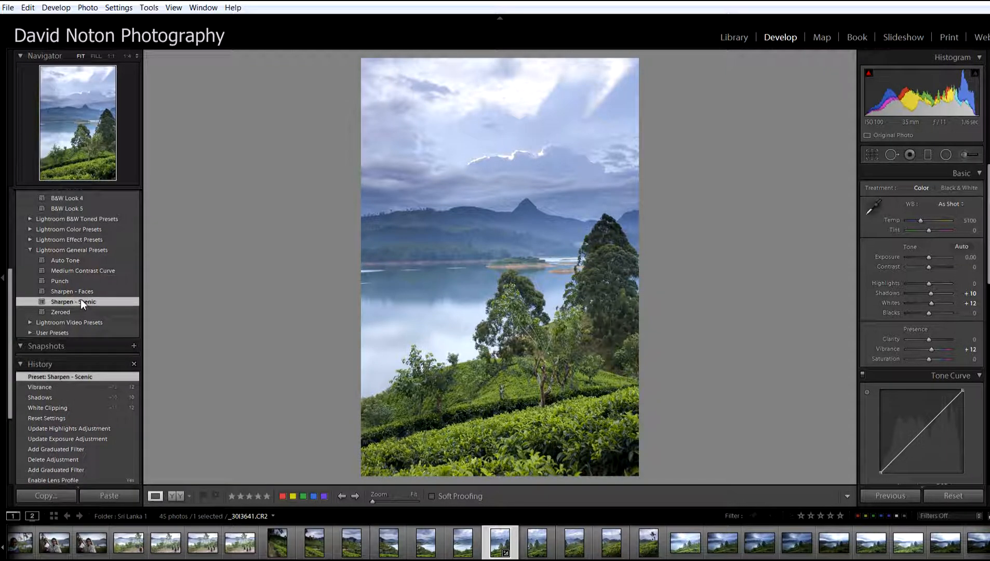
scroll(988, 288, down, 2)
scroll(988, 289, down, 3)
scroll(989, 289, down, 4)
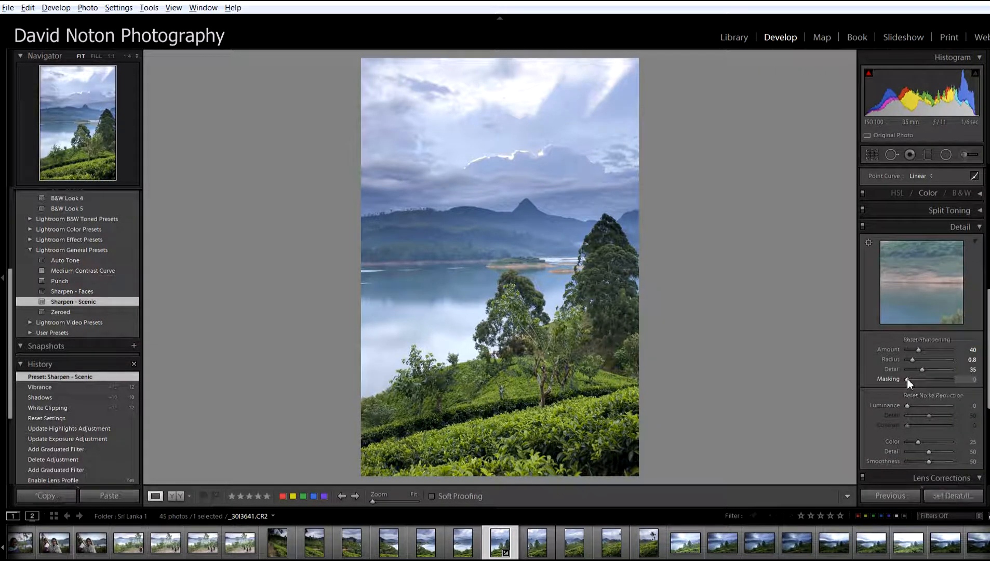
alt+click(908, 379)
drag(908, 379, 914, 379)
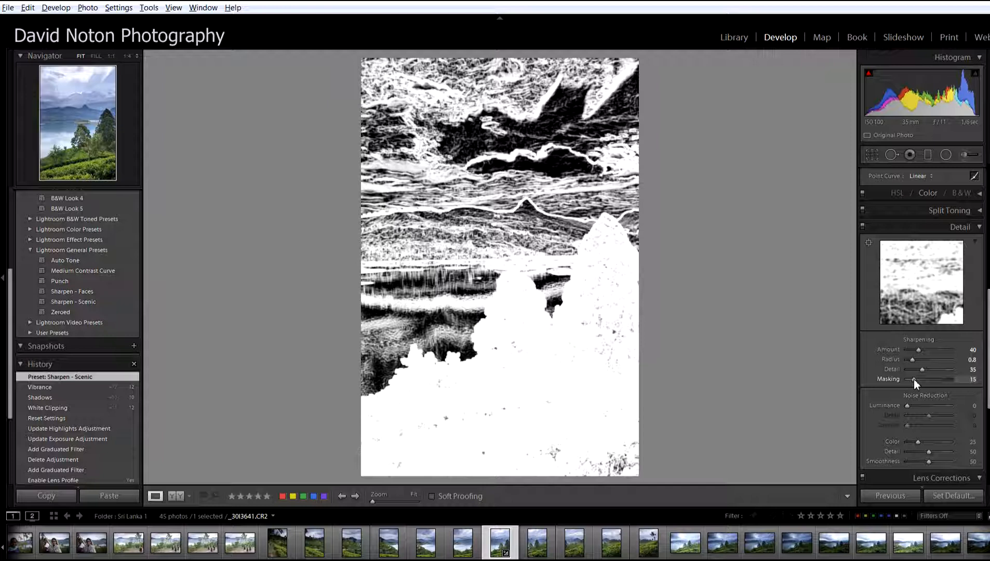
drag(914, 380, 914, 379)
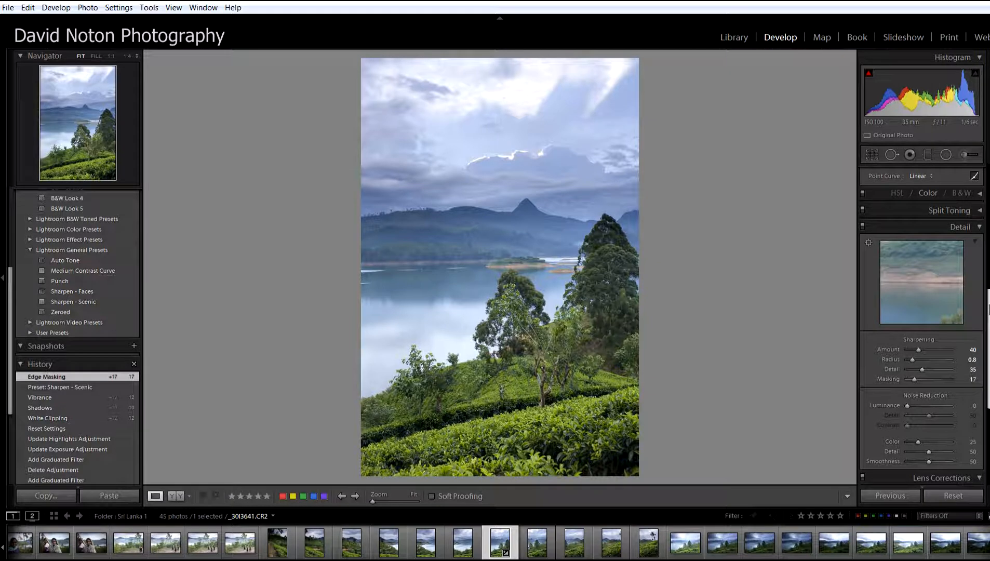
Enable lens profile corrections, switching them off and on again to compare the effect on the photo.
scroll(987, 311, down, 1)
scroll(987, 311, down, 5)
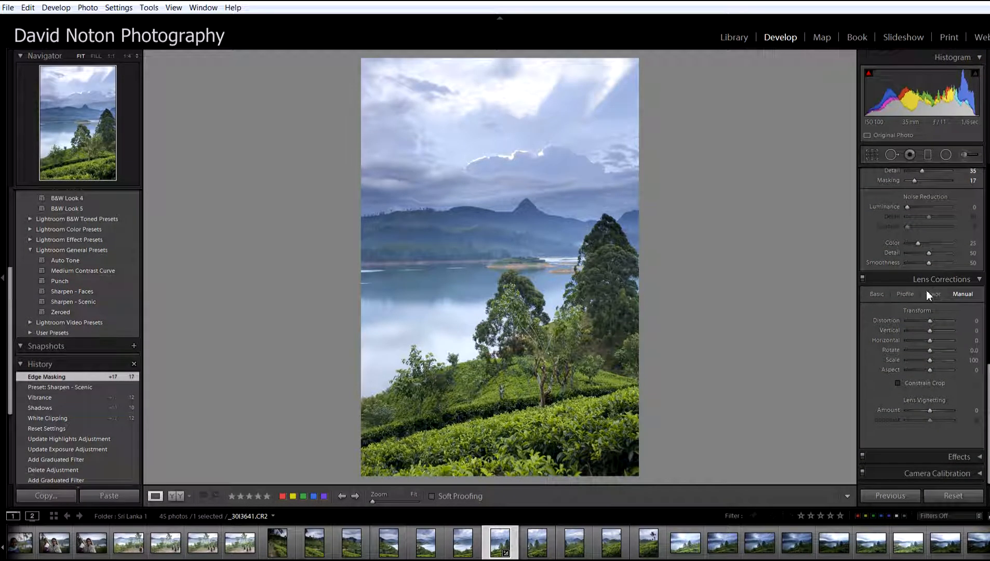
click(904, 294)
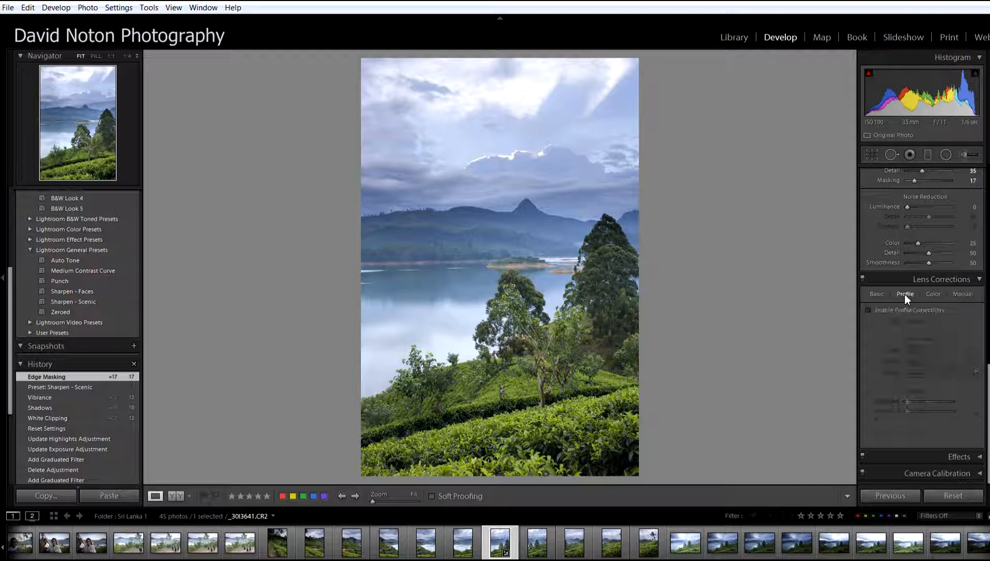
click(867, 310)
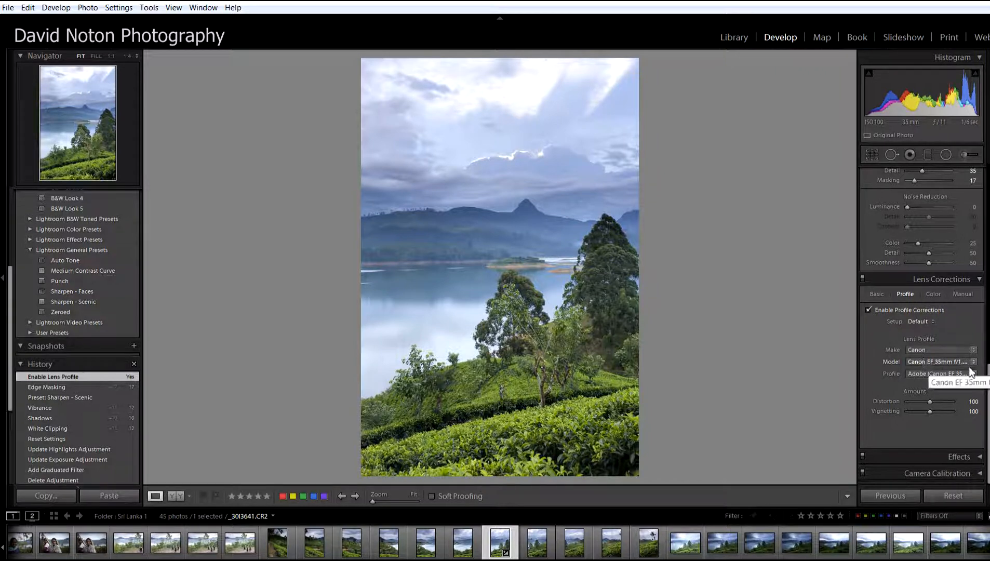
click(869, 310)
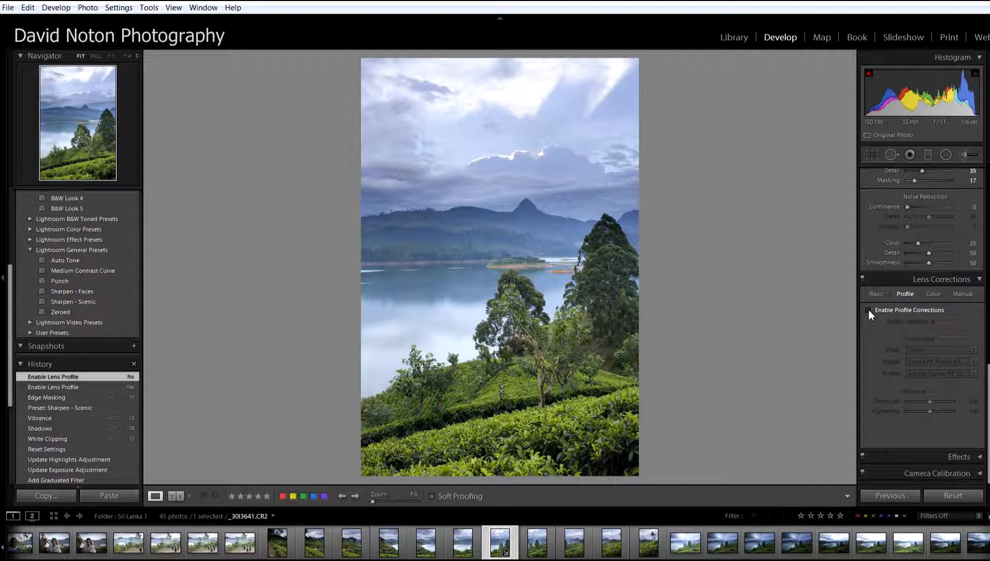
click(868, 310)
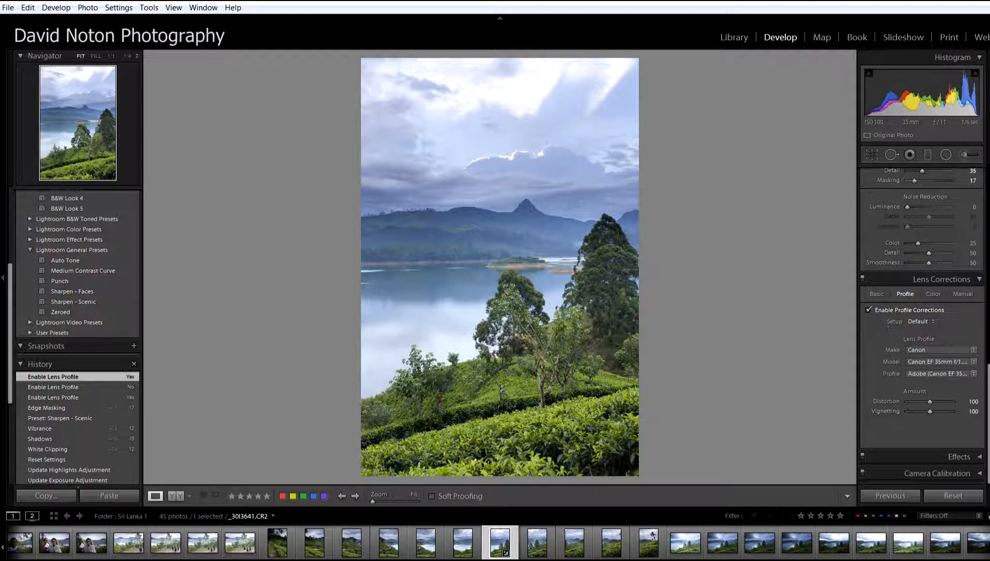
Add a horizontal graduated filter over the sky, fading out just above the mountain peak, and narrow its transition slightly.
drag(989, 394, 985, 230)
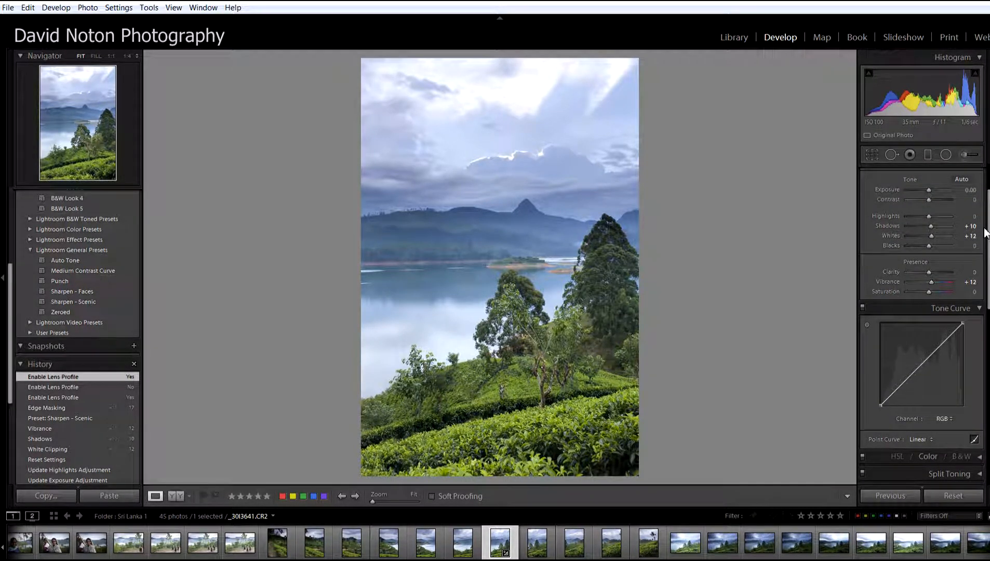
click(929, 155)
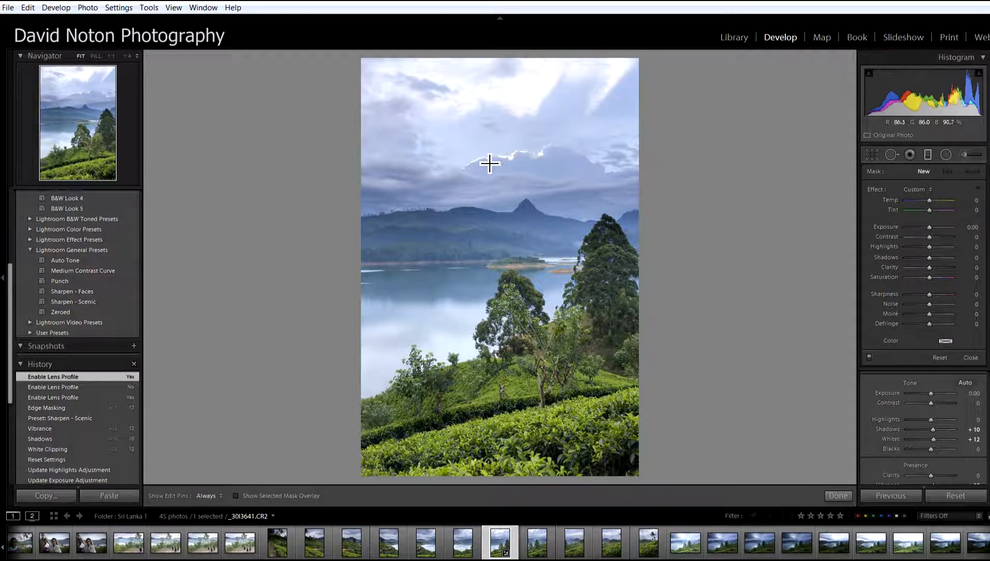
drag(511, 130, 514, 206)
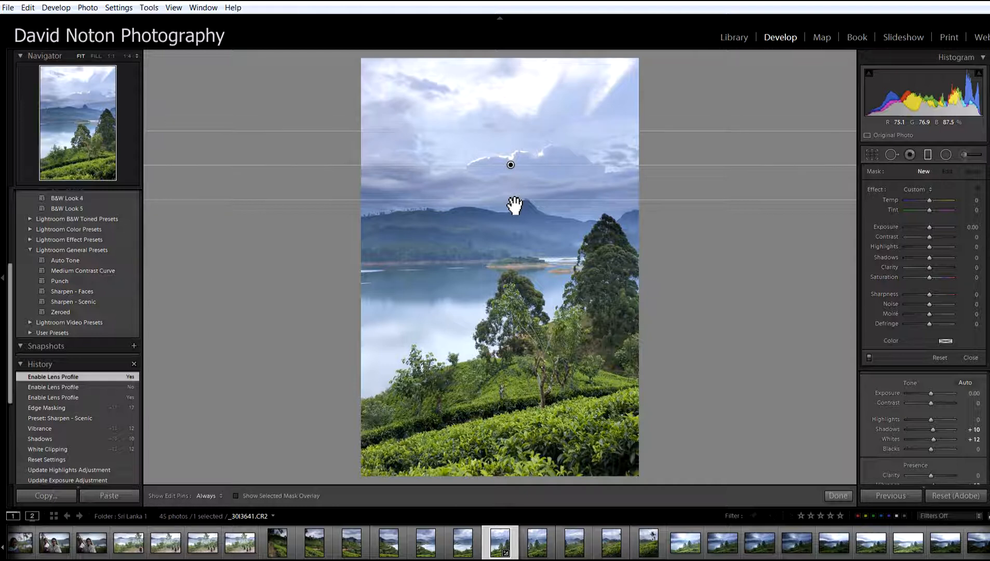
drag(515, 206, 515, 206)
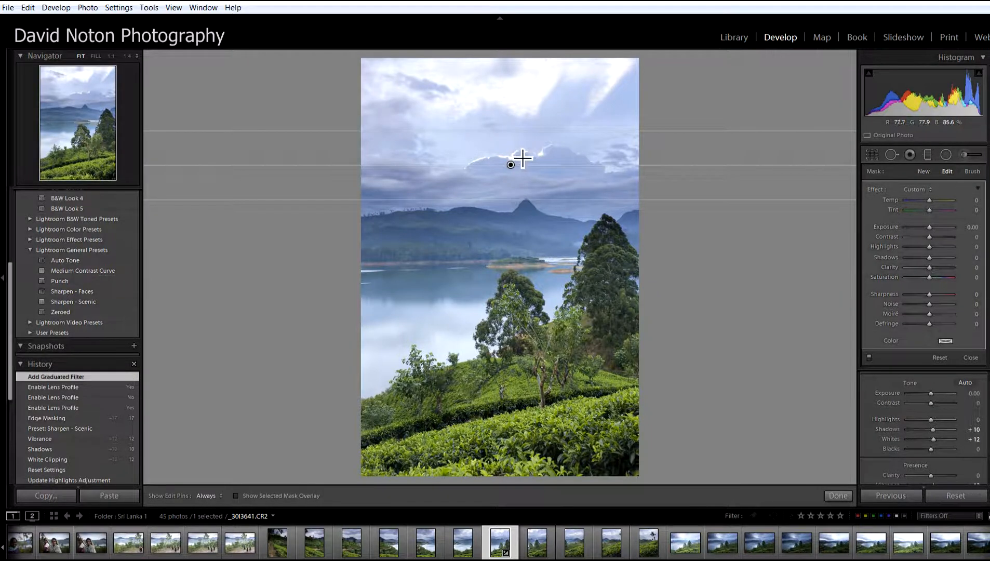
drag(517, 137, 515, 148)
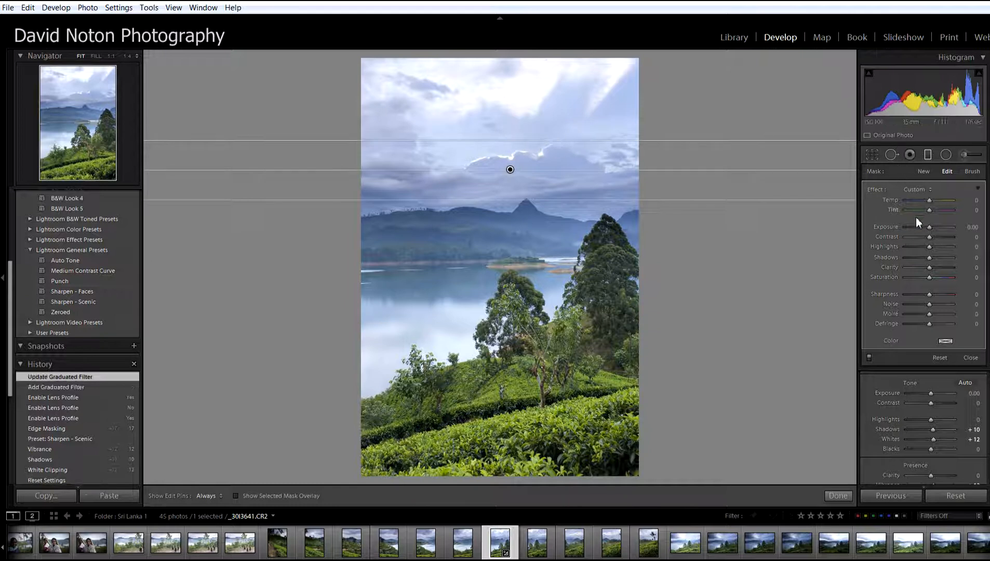
Set the sky graduated filter's Exposure to -0.31 and Highlights to -27, and finish editing the filter.
drag(929, 228, 927, 228)
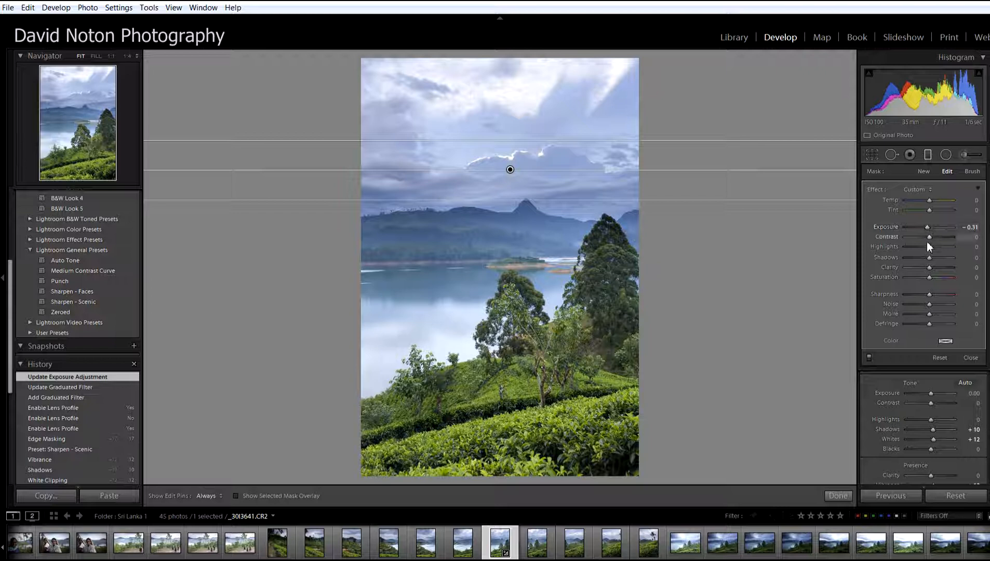
drag(929, 247, 921, 248)
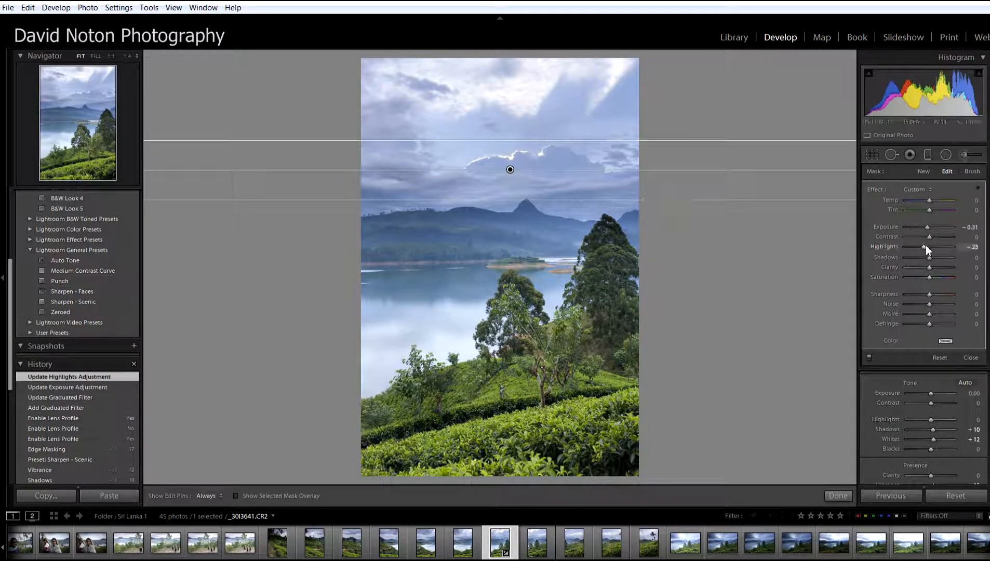
drag(924, 247, 923, 248)
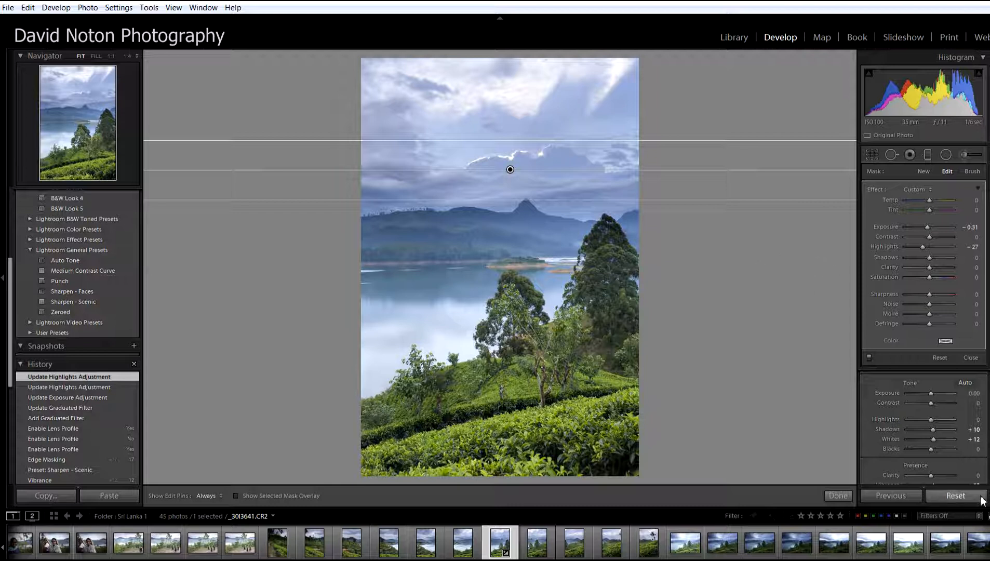
click(832, 496)
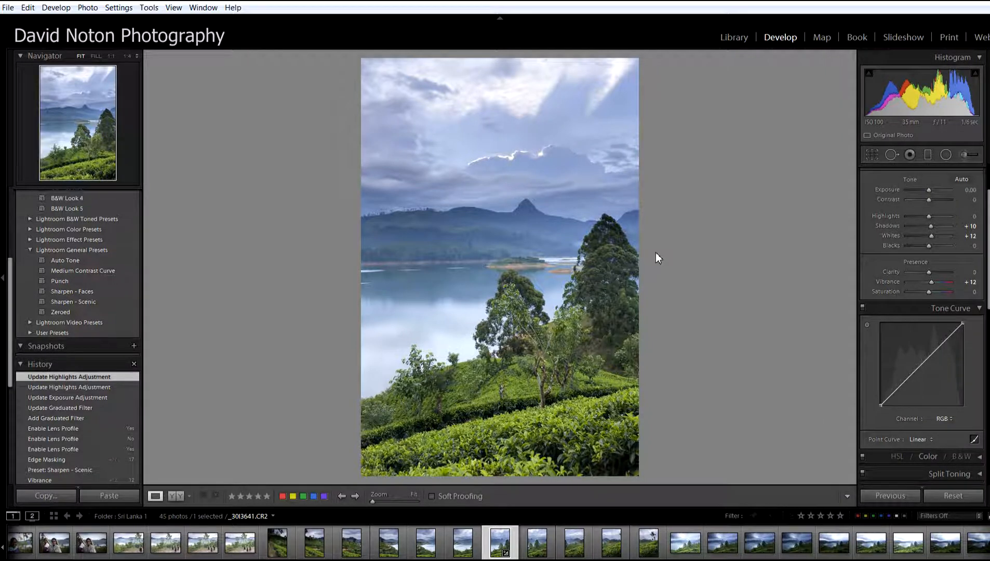
Add a midtone point to the RGB tone curve and pull it slightly below the diagonal to darken the midtones.
scroll(78, 363, down, 5)
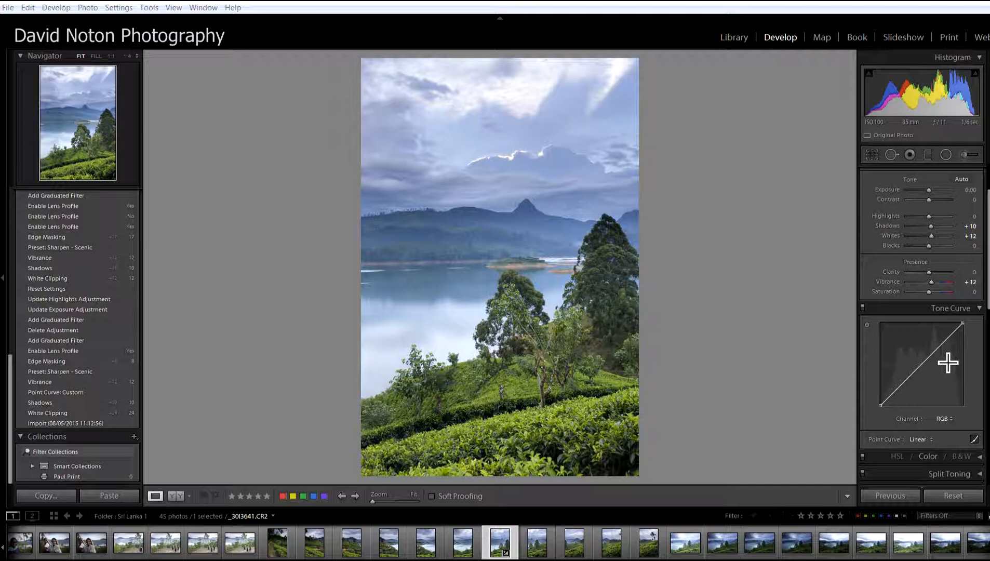
click(925, 368)
drag(928, 371, 925, 369)
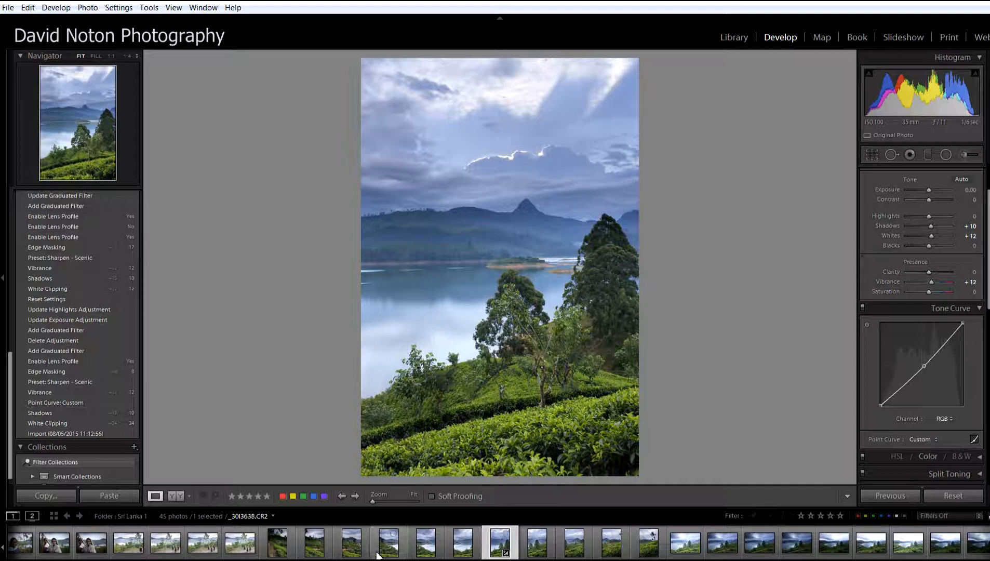
Select the eleven vertical frames _30I3635 to _30I3645 and synchronize the develop settings of _30I3641 across them.
shift+click(278, 552)
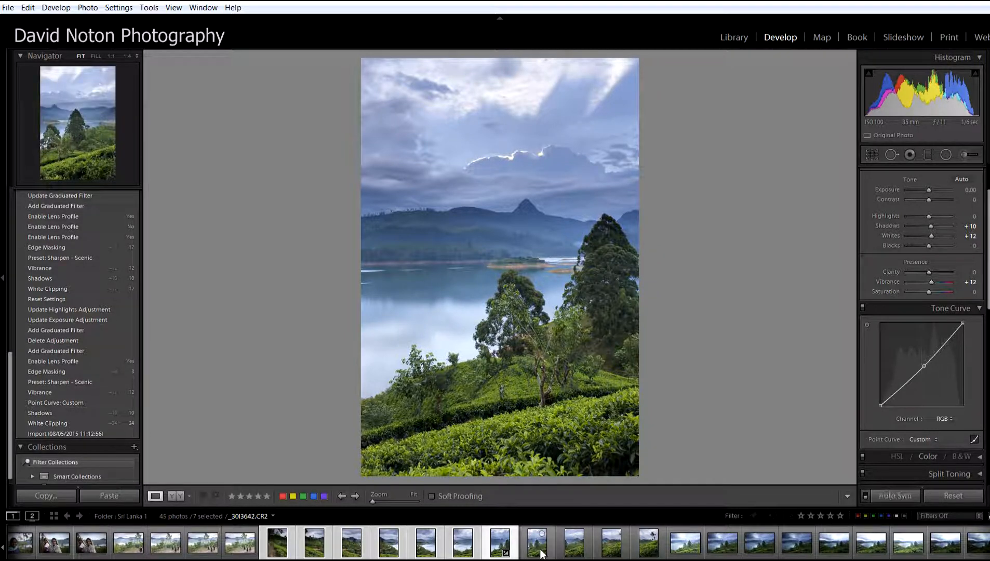
ctrl+click(573, 552)
ctrl+click(612, 551)
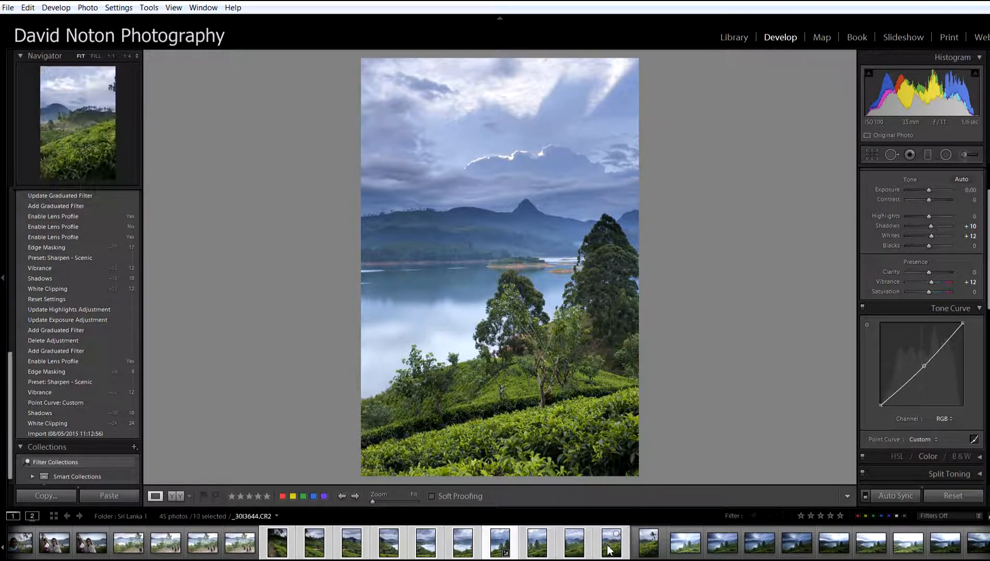
ctrl+click(649, 550)
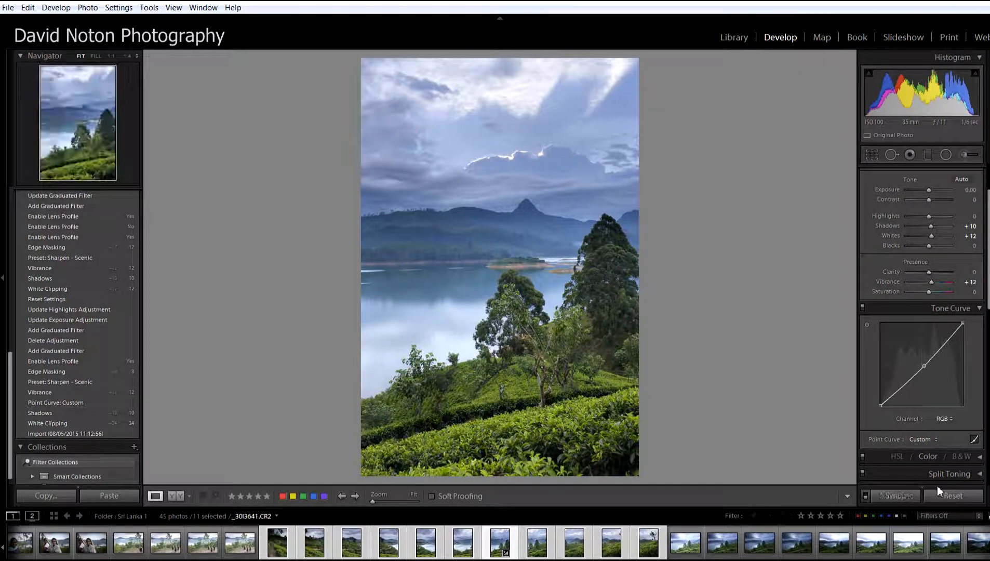
click(894, 495)
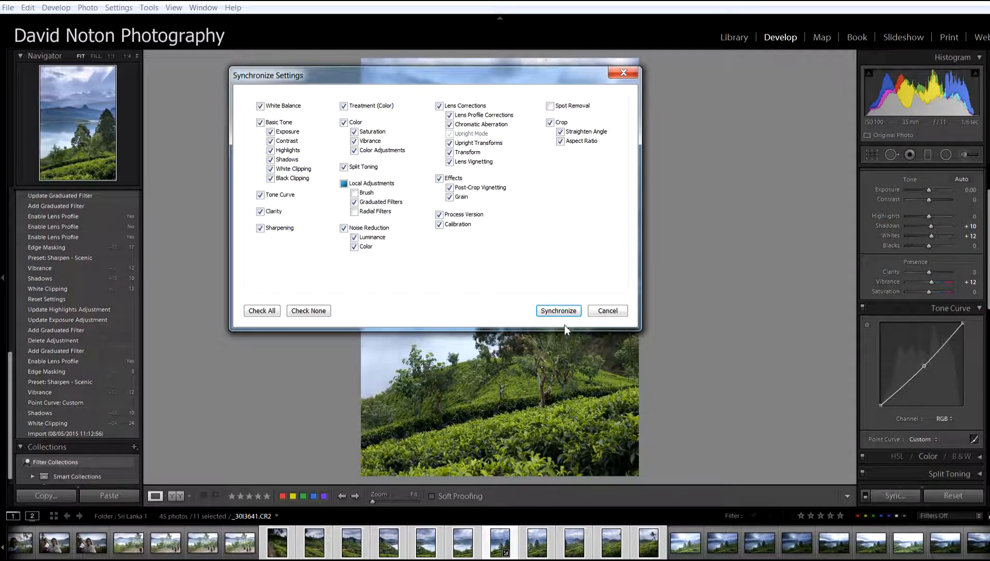
click(563, 311)
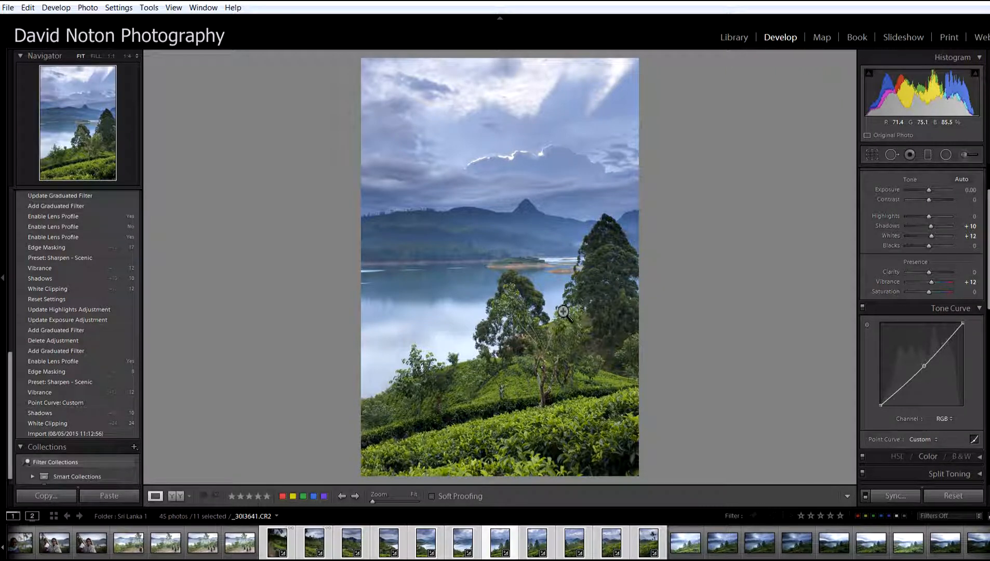
Start a panorama merge of the eleven selected frames with Auto Select Projection on and Auto Crop turned off.
click(734, 38)
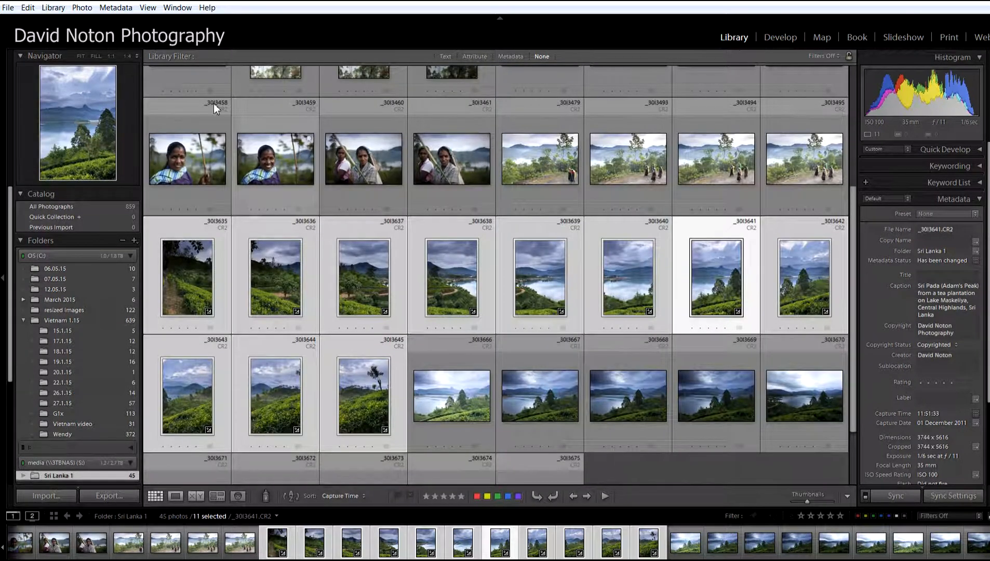
click(82, 8)
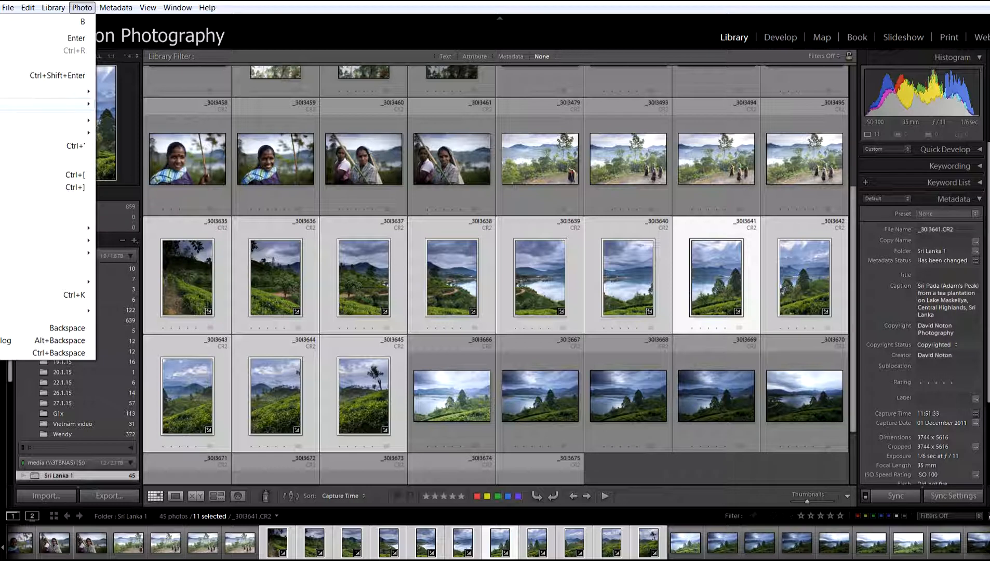
click(44, 104)
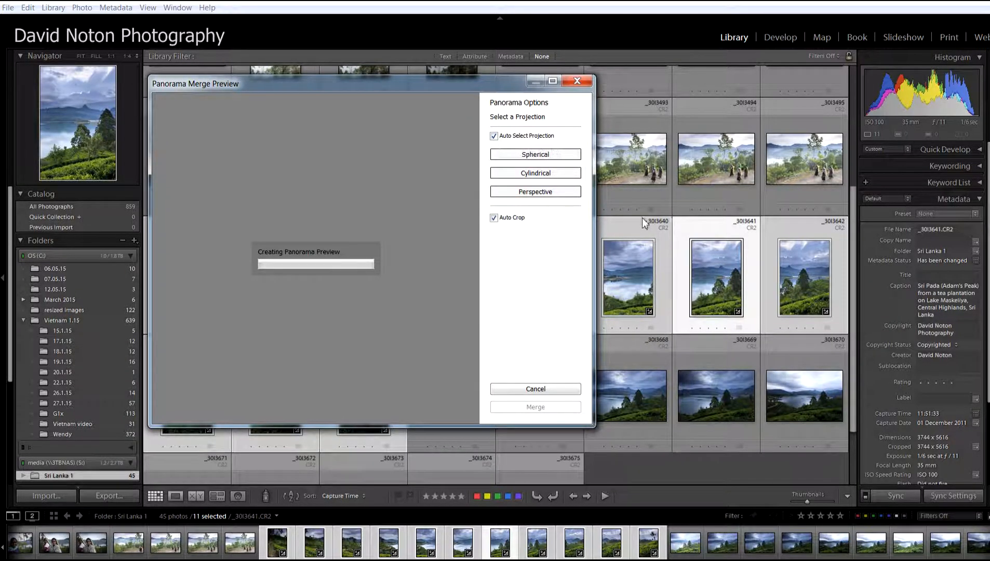
click(494, 218)
drag(404, 83, 534, 96)
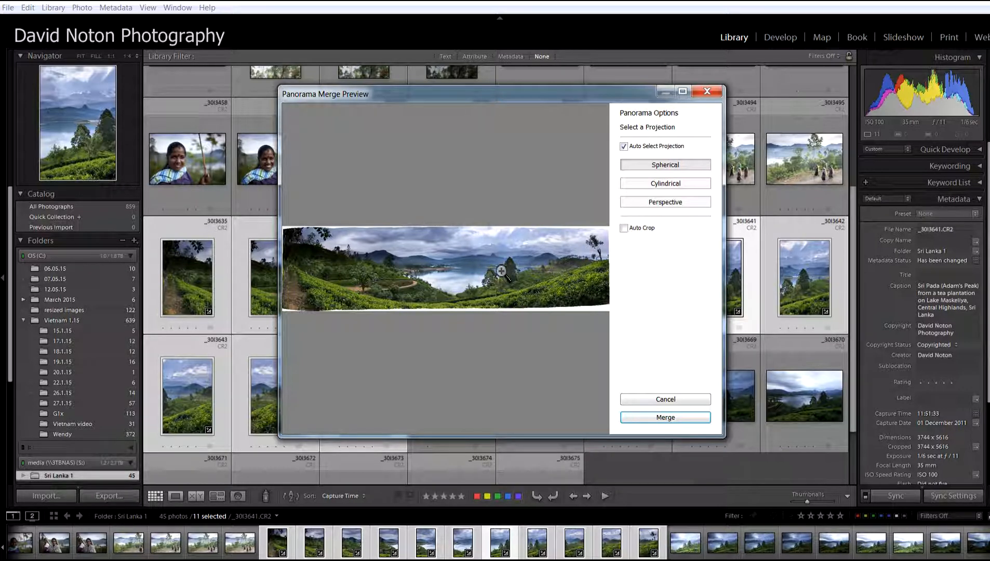
Compare the panorama preview with and without Auto Crop, and merge the frames with Auto Crop enabled.
click(624, 228)
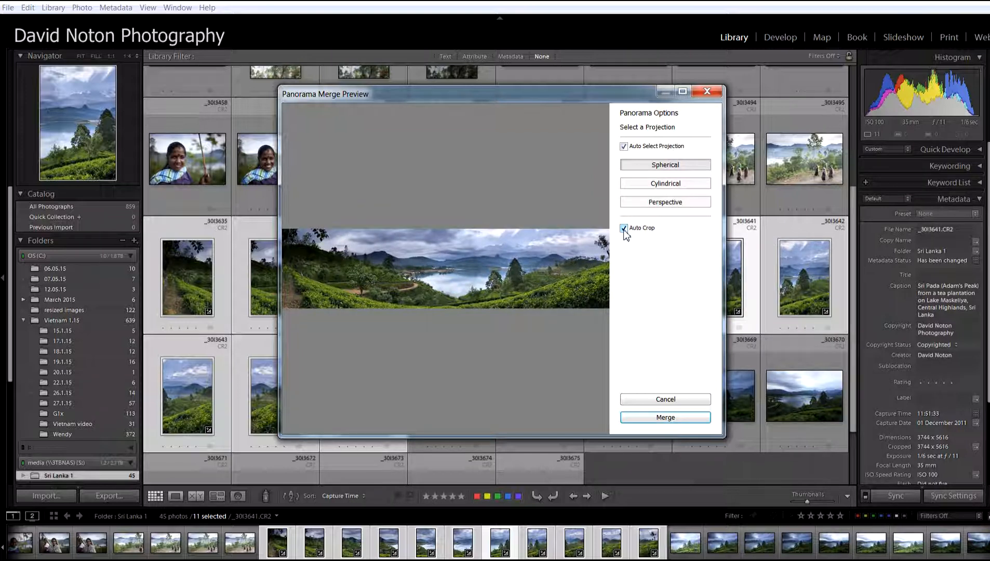
click(624, 230)
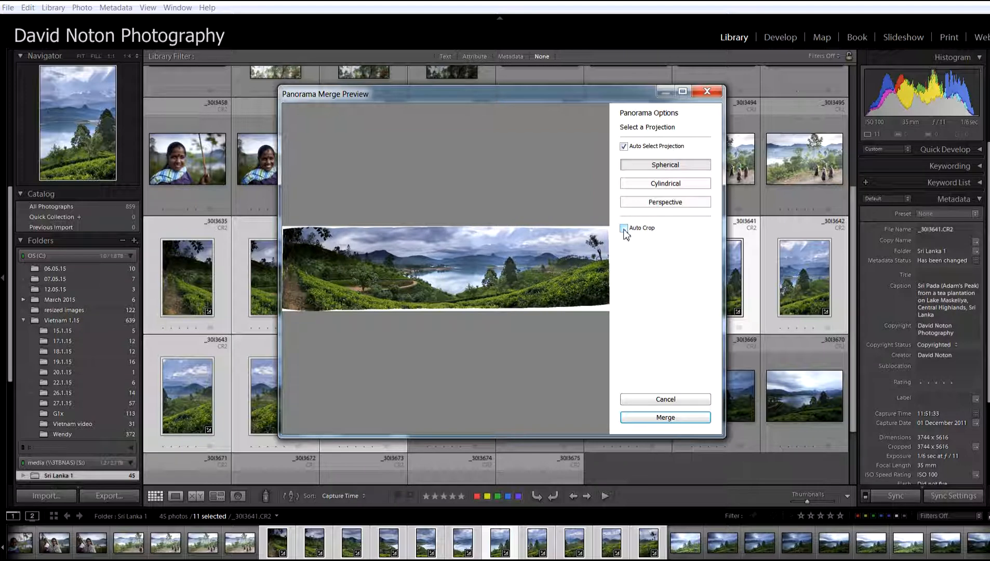
click(624, 229)
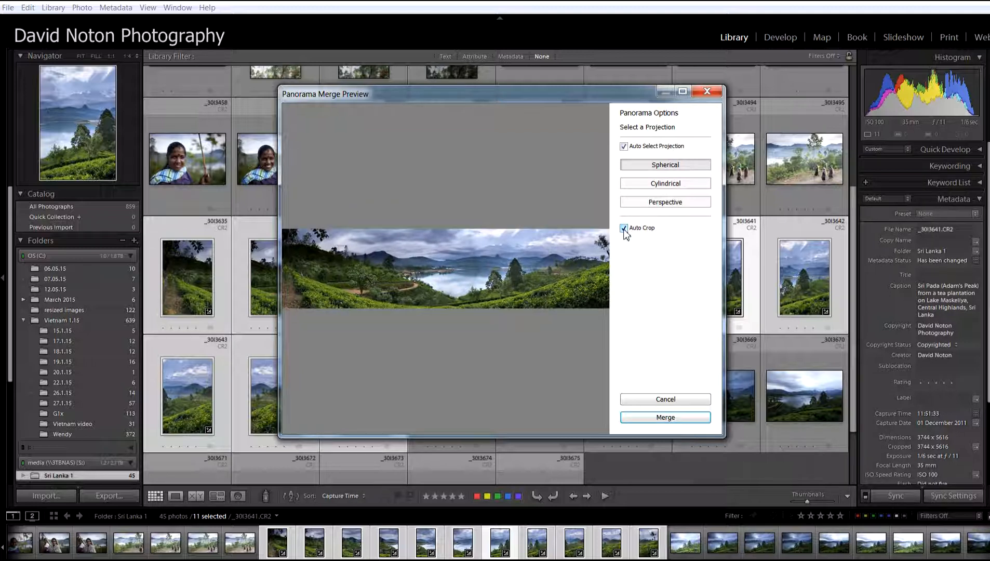
click(666, 419)
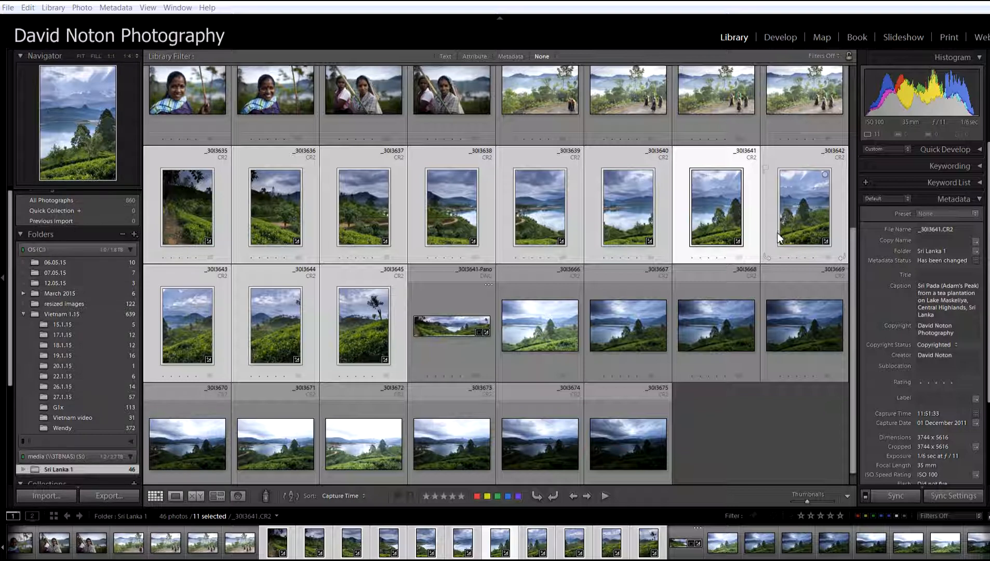
Select the merged panorama _30I3641-Pano.dng, review its metadata and open it for developing.
click(463, 311)
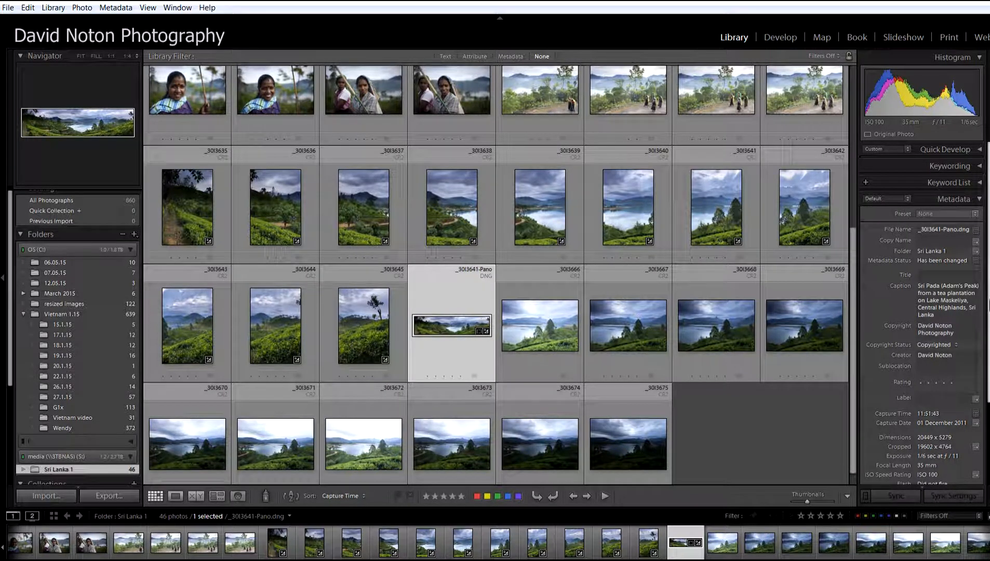
scroll(919, 349, down, 4)
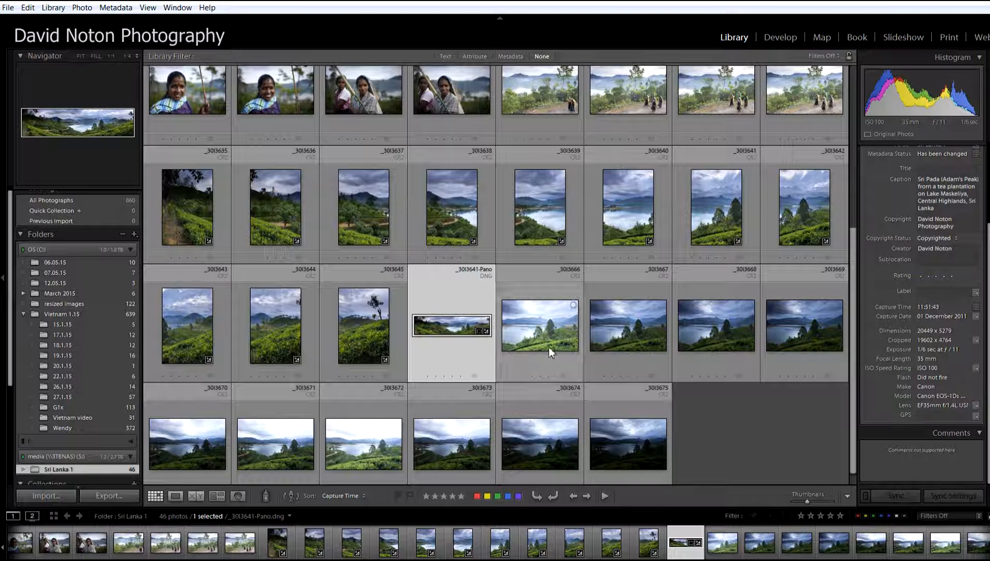
click(782, 39)
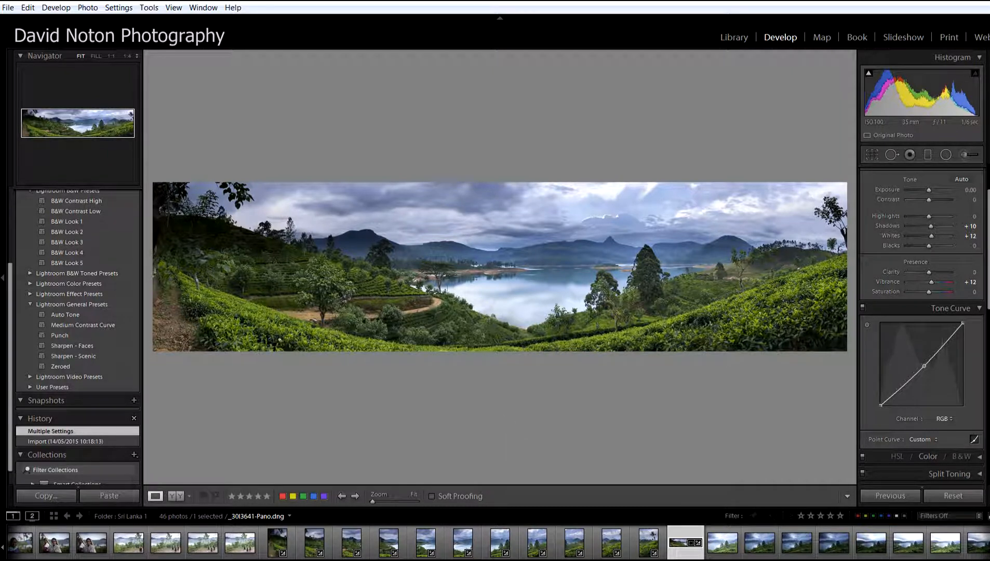
Crop the panorama inward on both sides to cut off the dark trees, extend its lower edge slightly, and apply the crop.
click(873, 153)
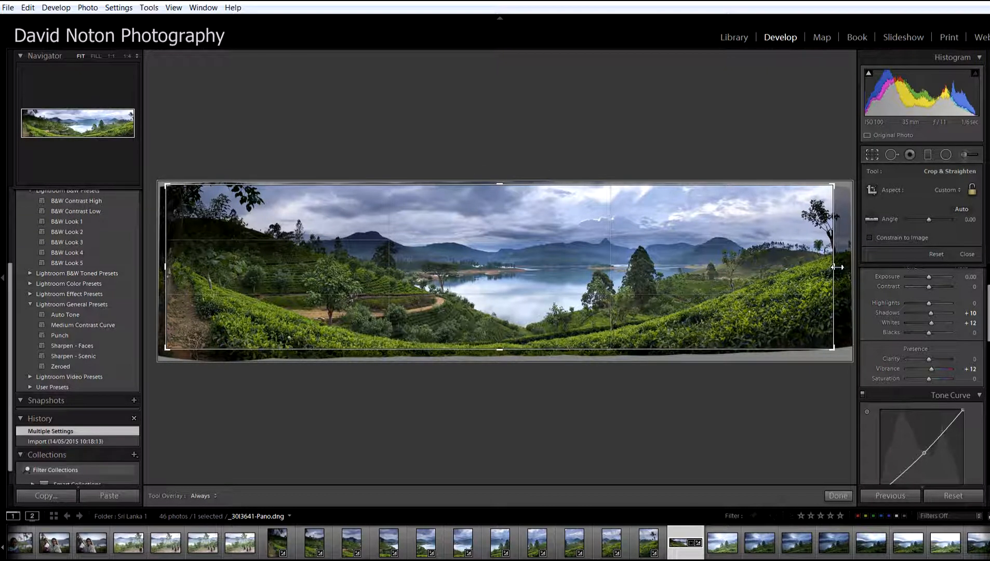
drag(837, 267, 821, 267)
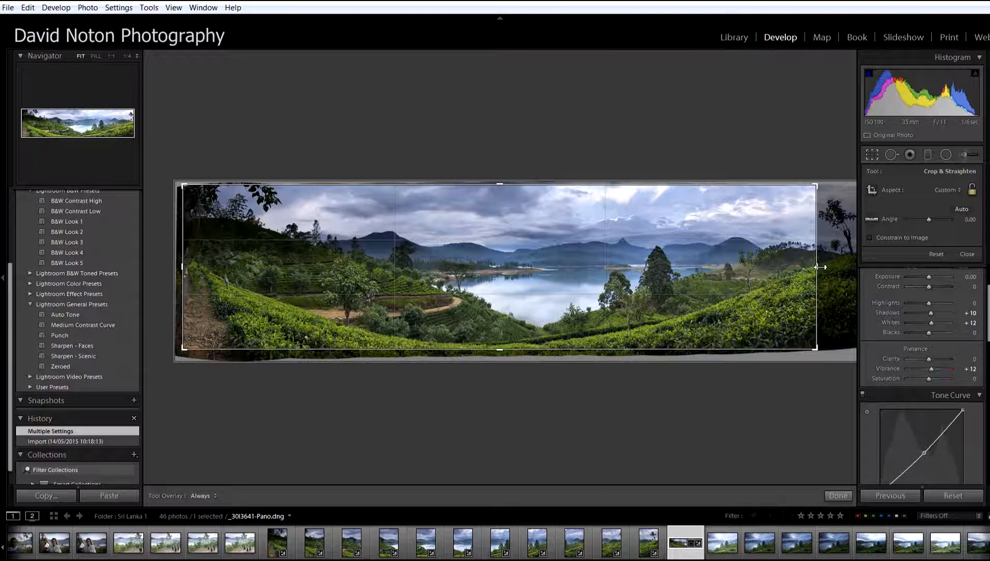
drag(182, 266, 237, 261)
drag(236, 261, 235, 262)
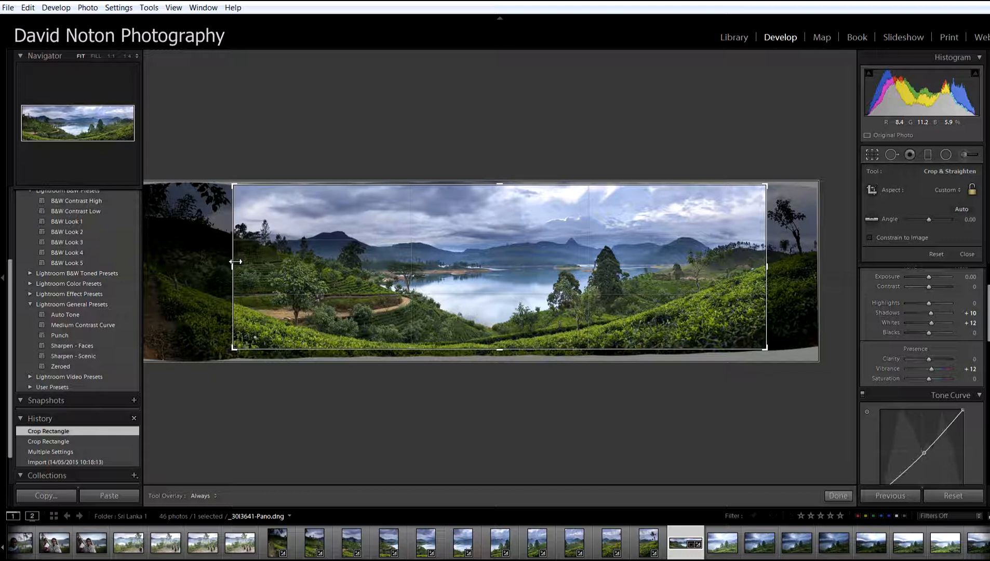
drag(500, 350, 501, 353)
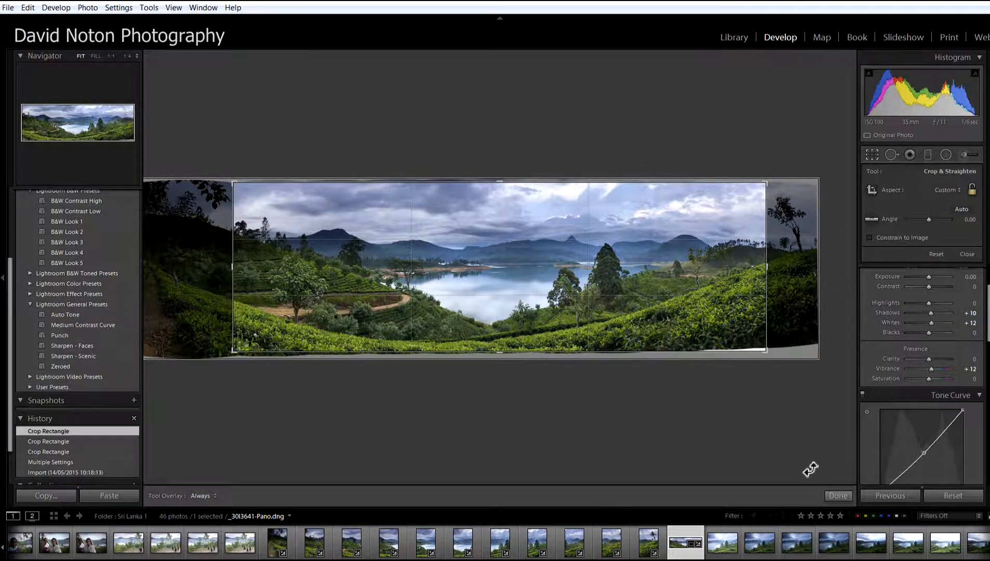
click(836, 496)
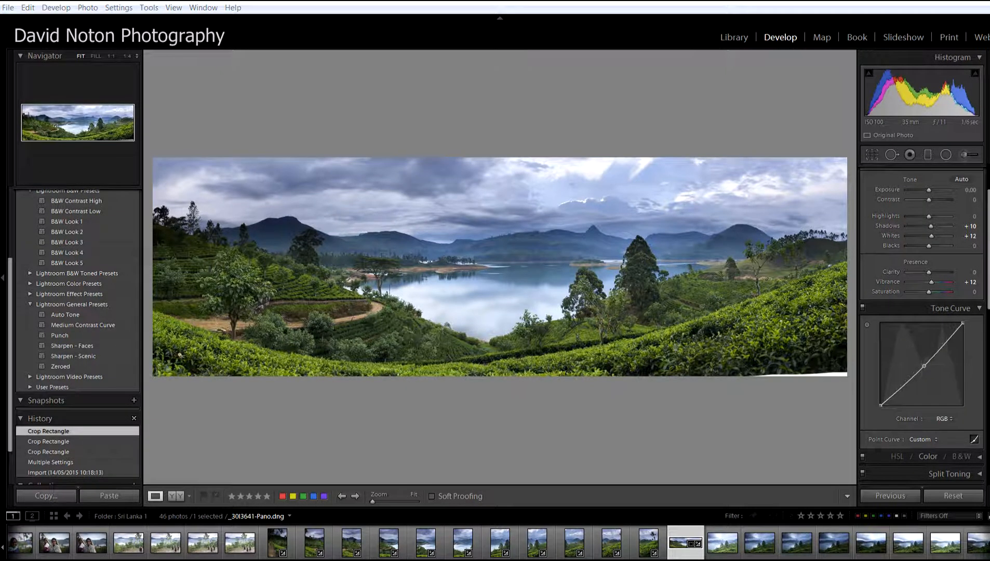
Paint an adjustment brush mask across the whole sky with brush size 15, feather 100 and flow 100, showing the mask overlay.
key(k)
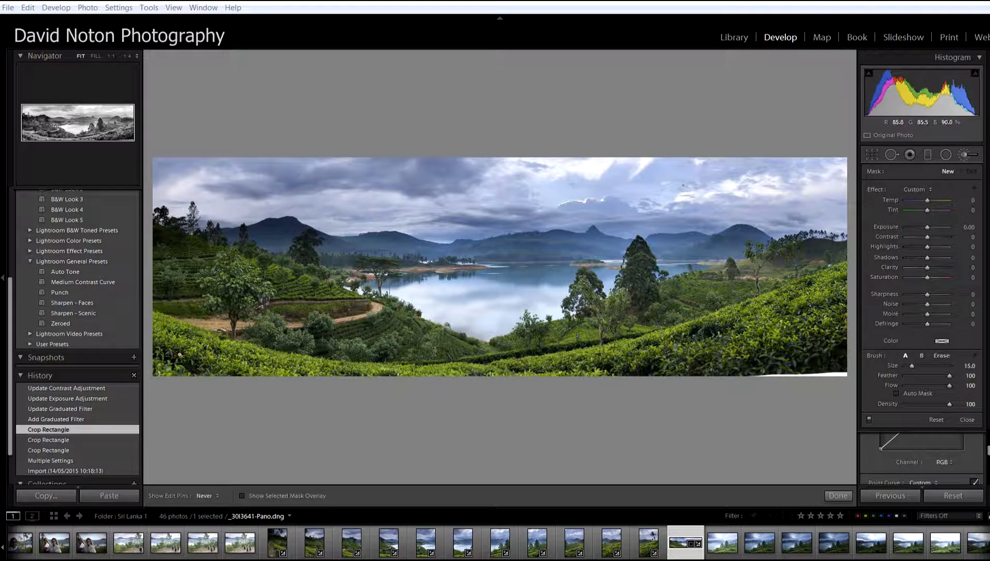
click(964, 155)
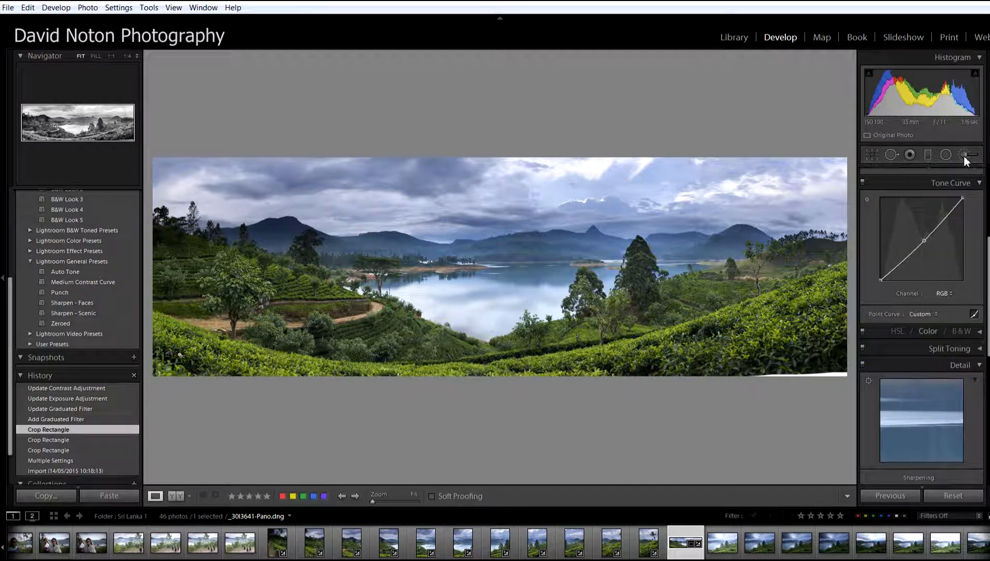
click(963, 155)
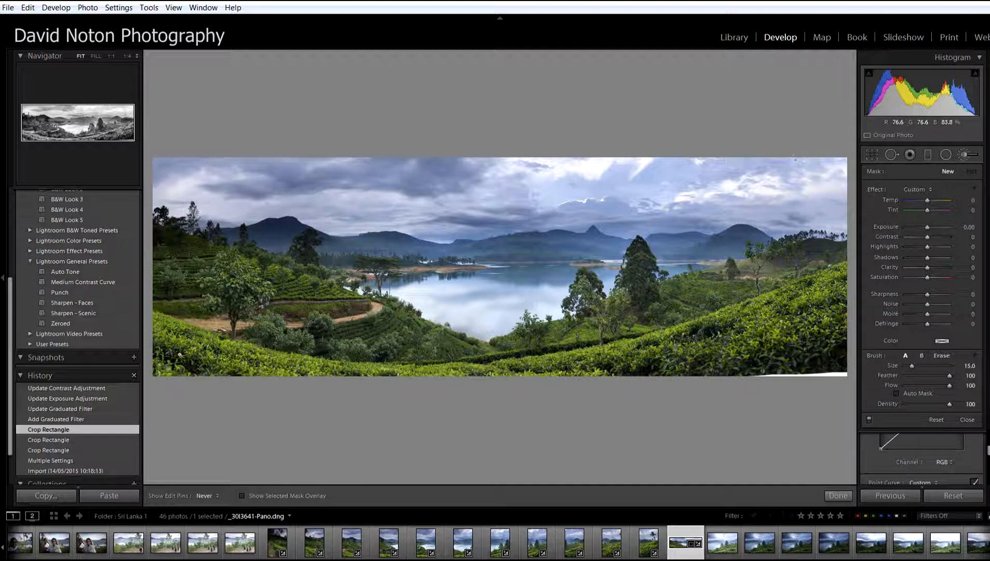
scroll(795, 159, down, 1)
click(242, 496)
drag(831, 174, 213, 180)
mouse_move(193, 136)
mouse_down()
mouse_move(161, 155)
mouse_move(115, 149)
mouse_up()
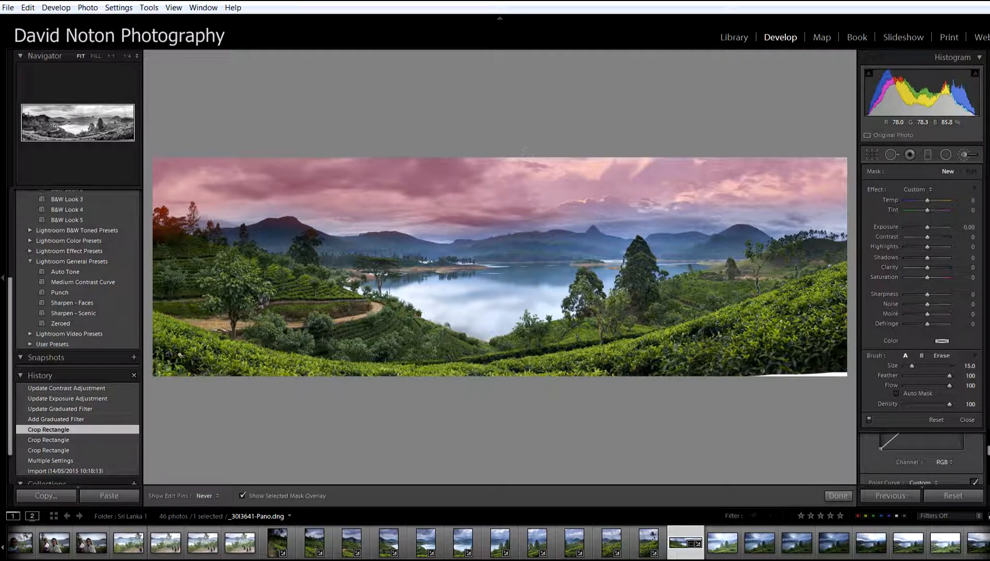
drag(678, 203, 797, 208)
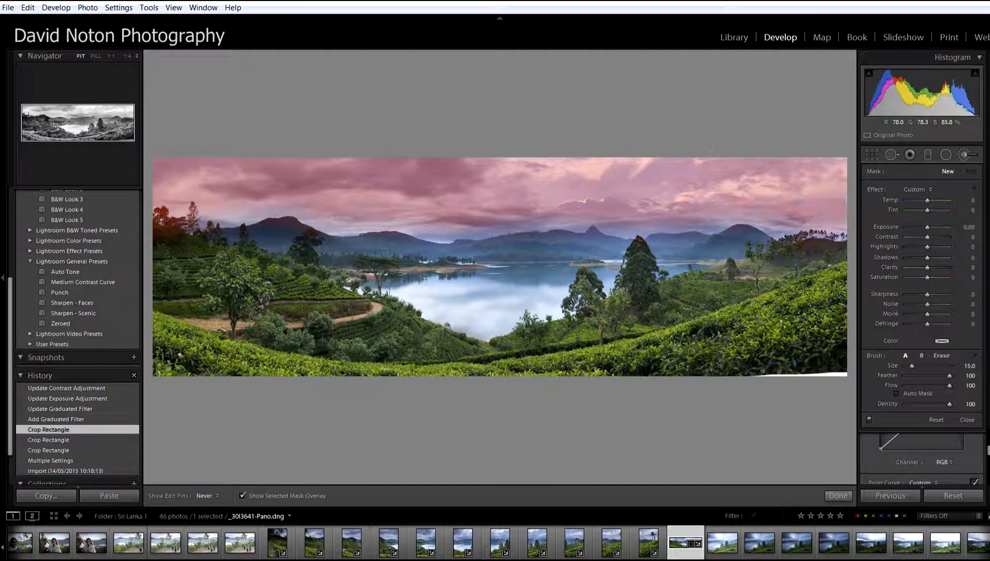
drag(715, 153, 708, 155)
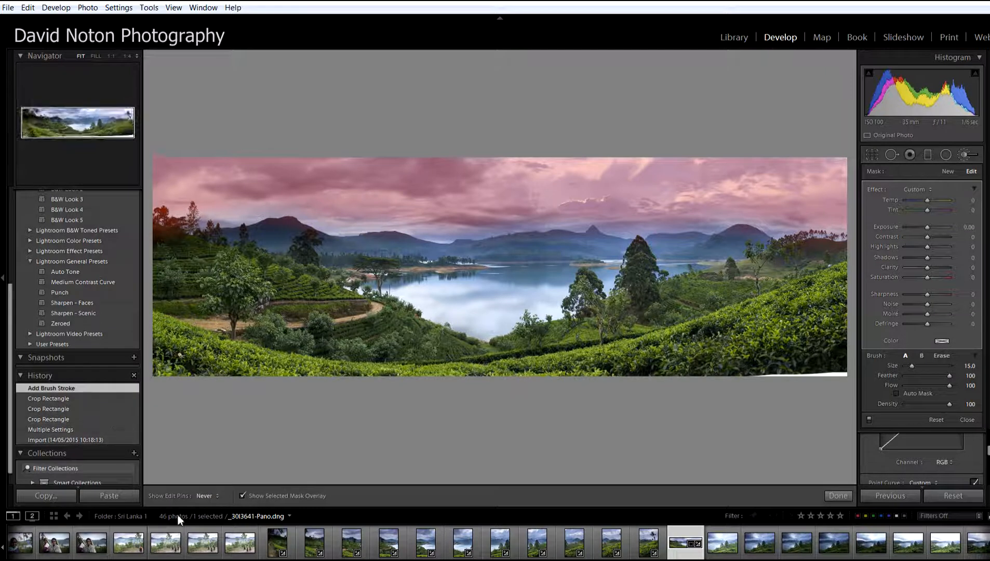
Hide the mask overlay, set the sky brush adjustment's Contrast to 33 and Exposure to -0.19, and finish the brush edit.
click(242, 496)
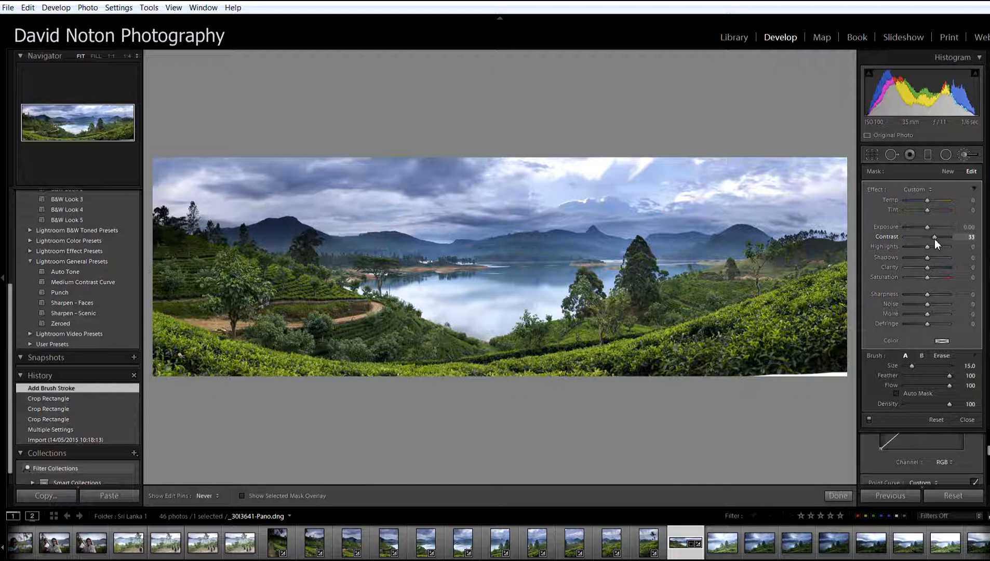
drag(928, 228, 927, 228)
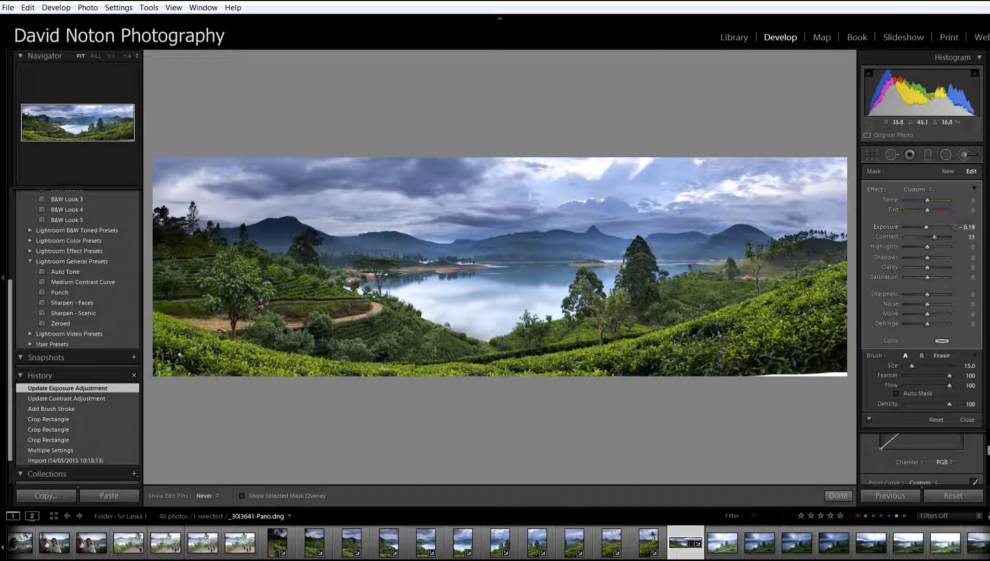
click(838, 496)
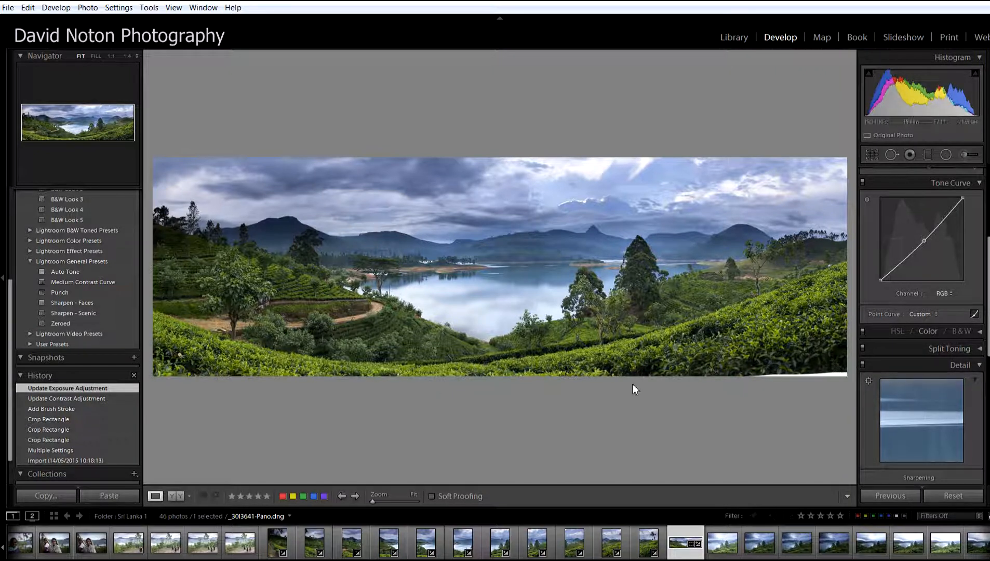
Readjust the lower edge of the panorama's crop, leaving it slightly lower than before, and apply the crop.
click(876, 159)
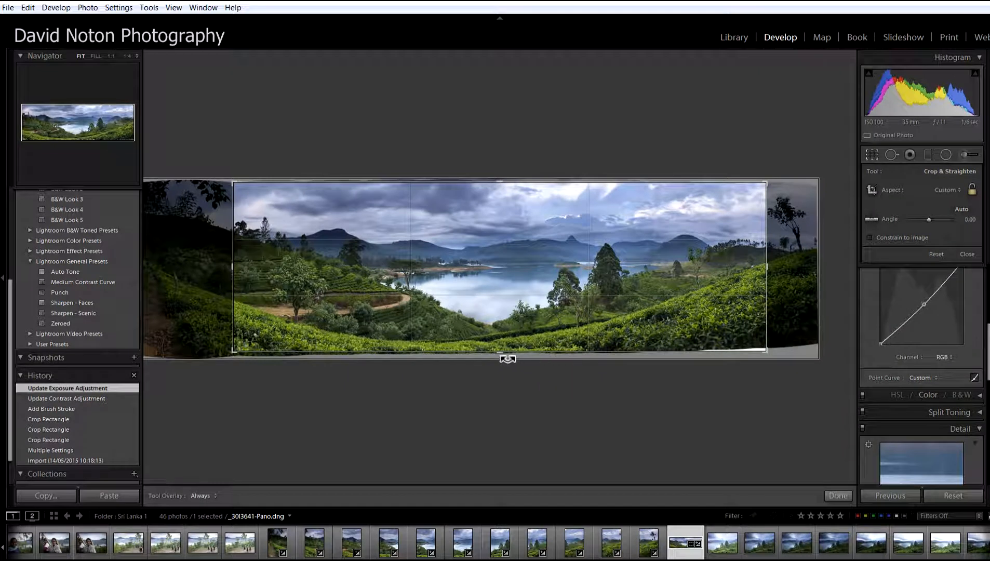
drag(501, 351, 501, 353)
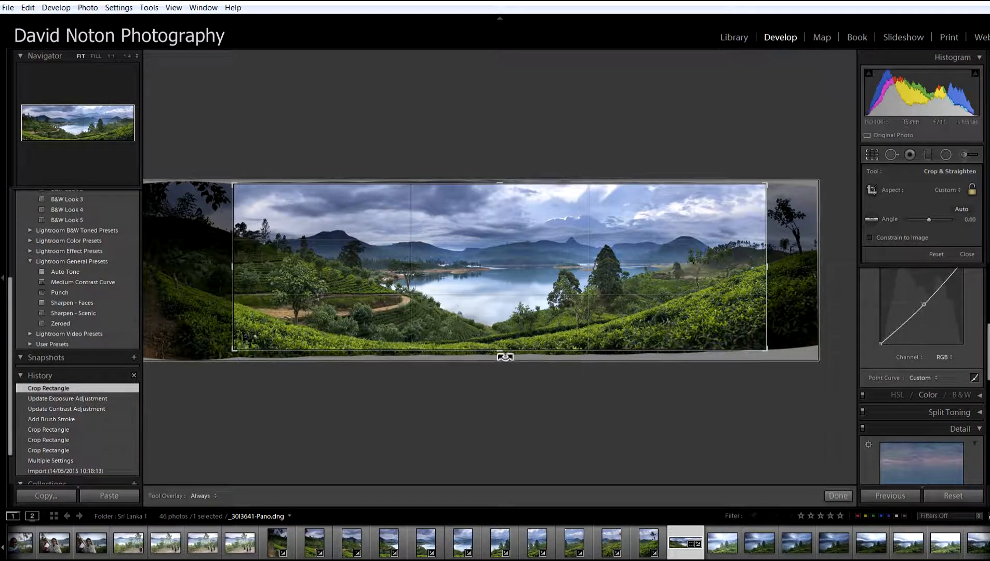
drag(501, 352, 500, 355)
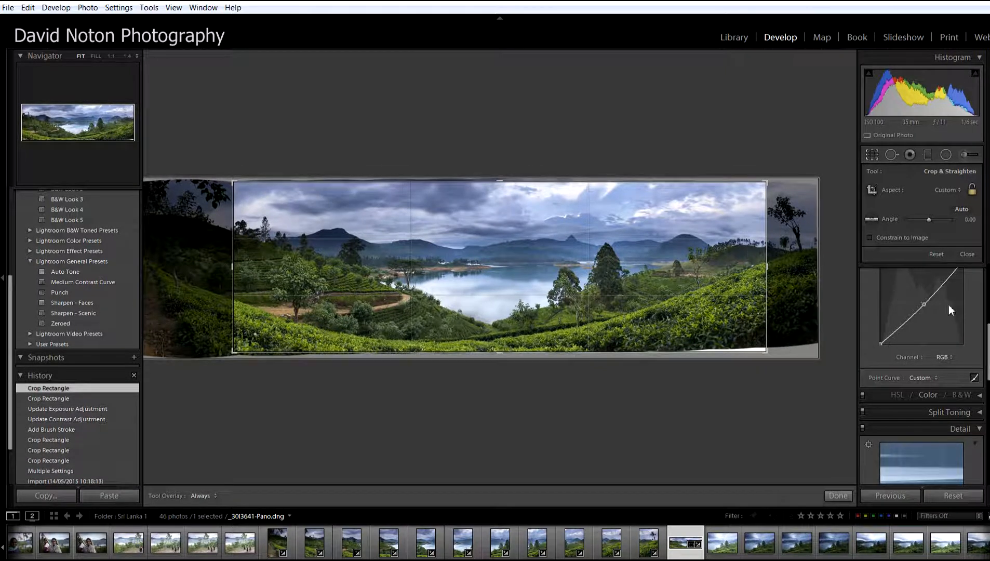
click(838, 495)
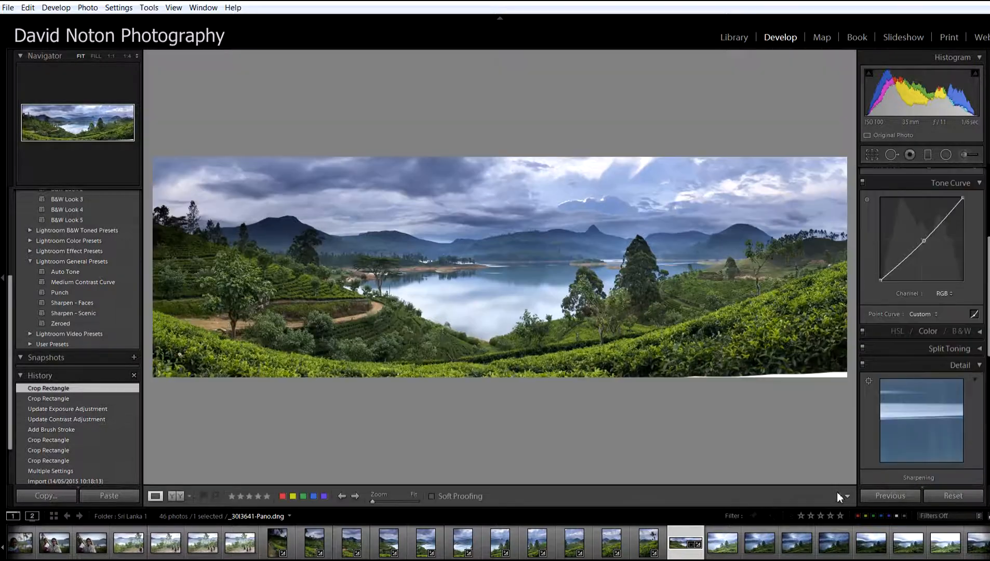
Start exporting the panorama from the Library and choose C:\Images\processed\catch up as the destination folder.
click(734, 38)
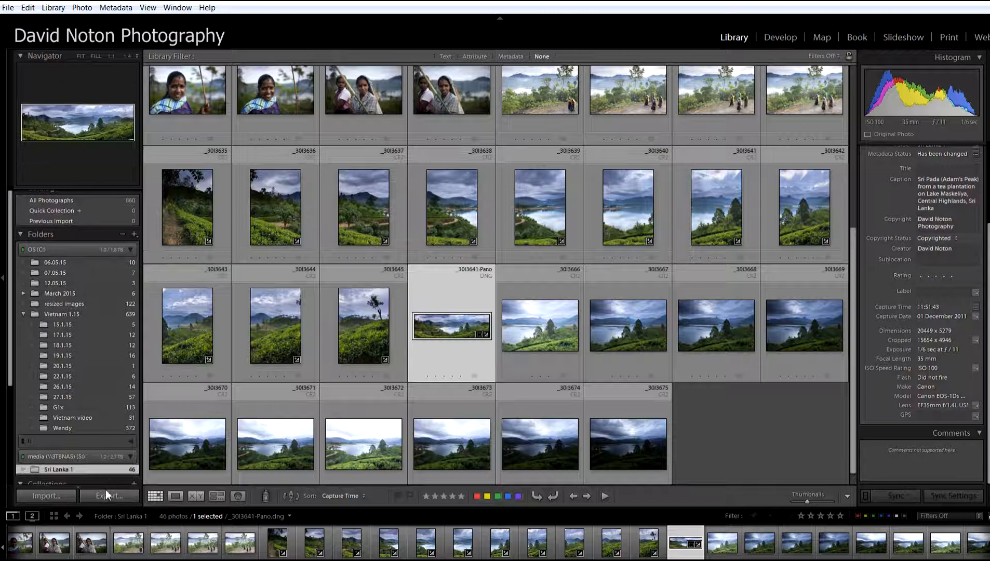
click(104, 496)
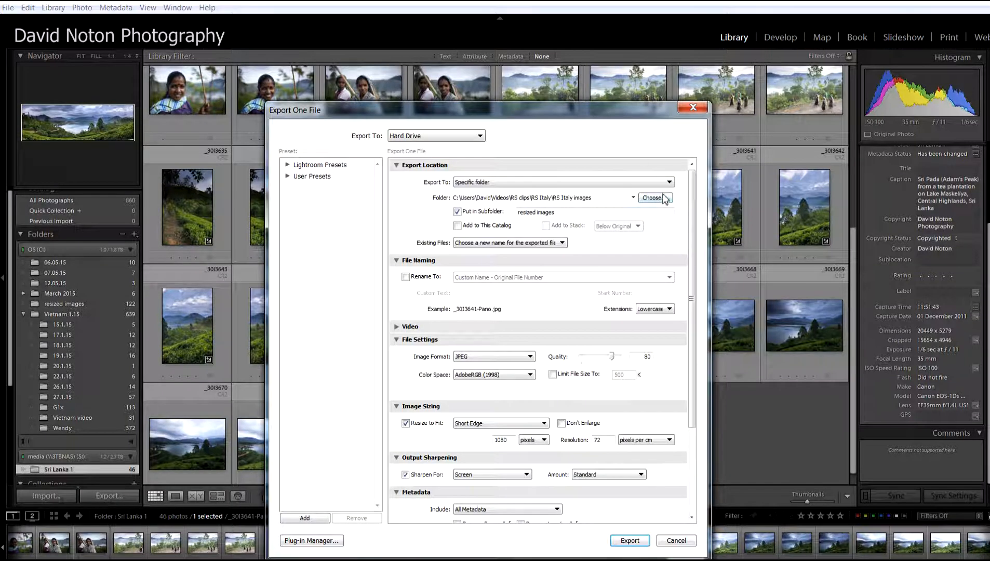
drag(693, 200, 690, 159)
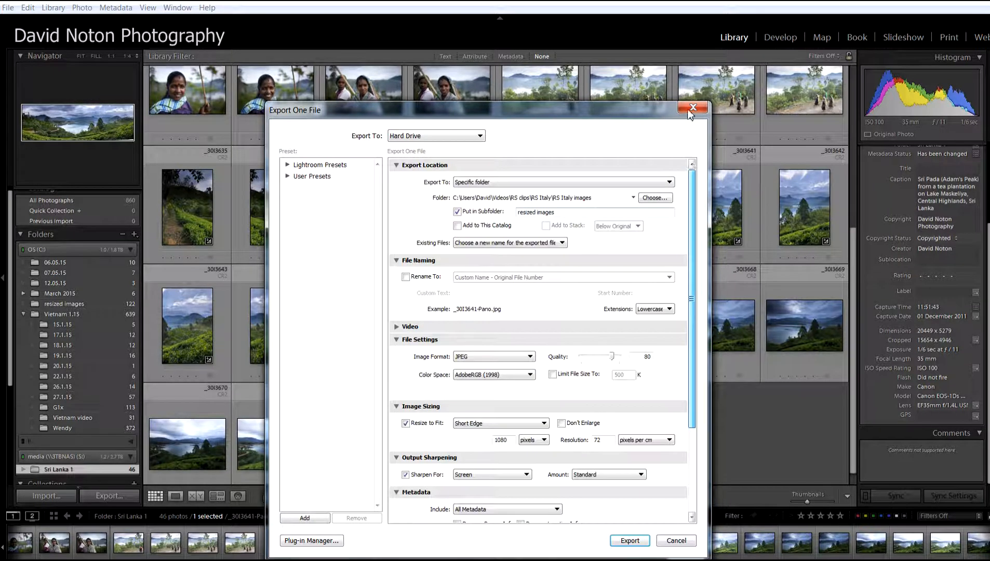
click(651, 198)
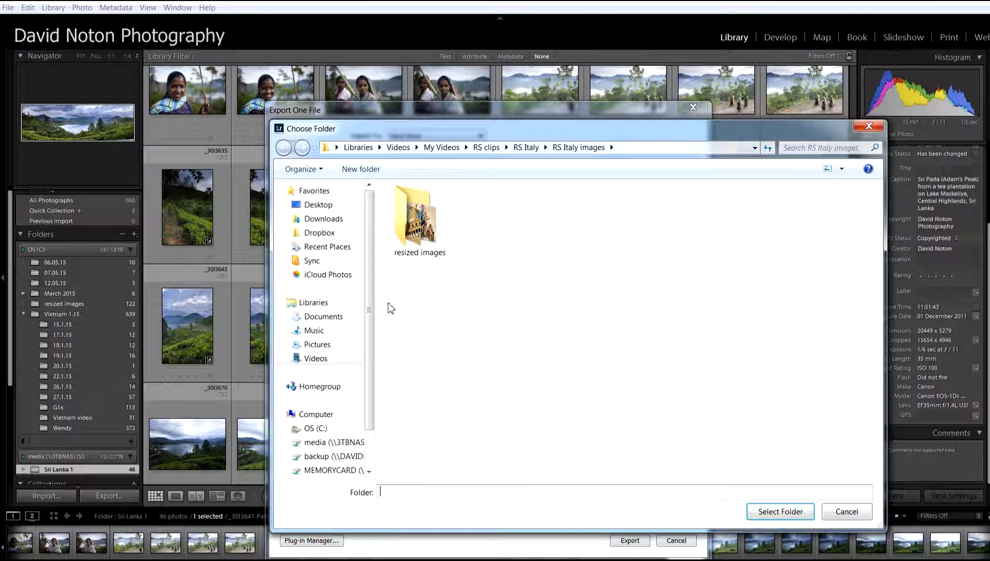
click(314, 429)
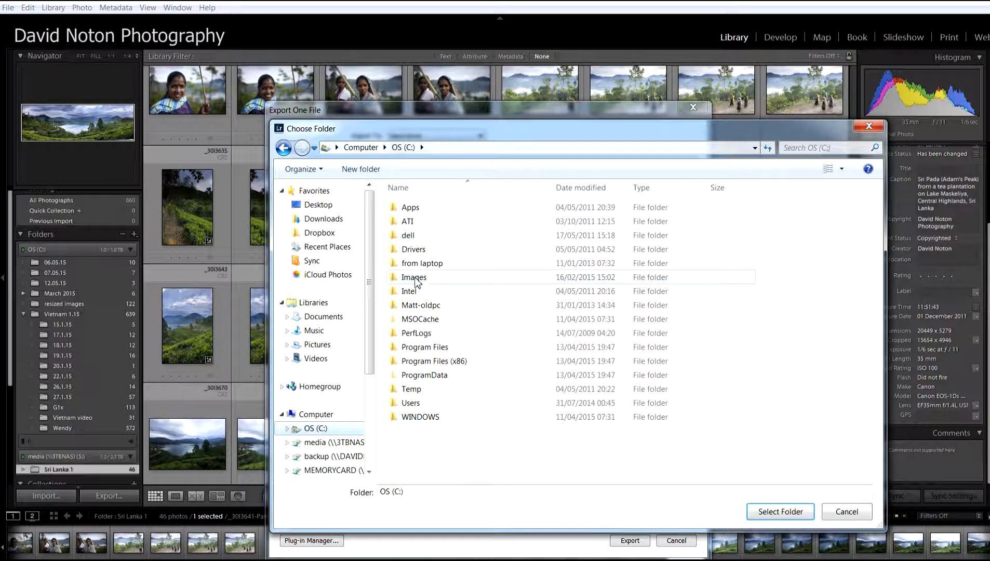
double_click(414, 278)
double_click(430, 434)
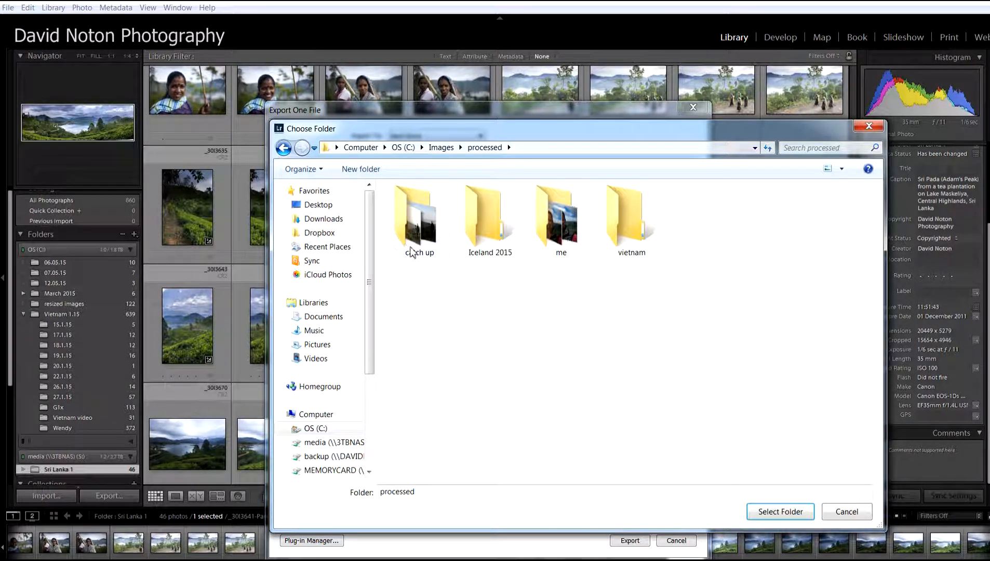
click(413, 224)
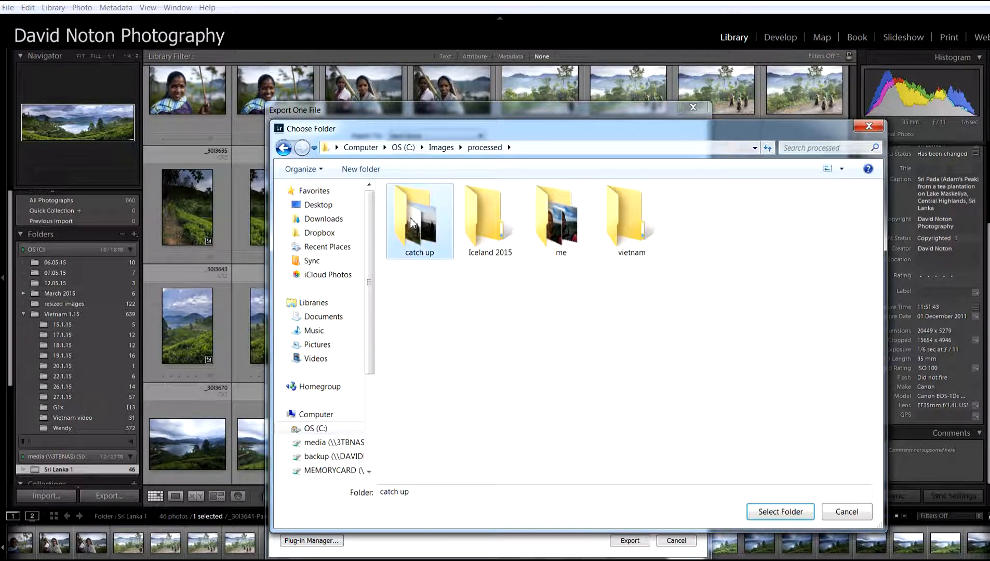
click(779, 512)
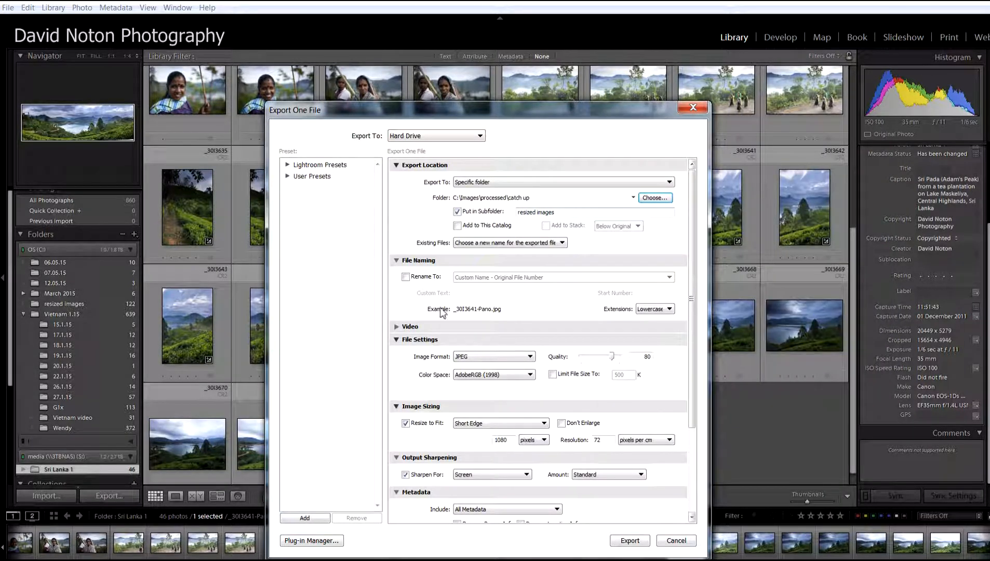
Enable renaming of the exported file with the custom text "sri" and set the image format to TIFF.
click(405, 277)
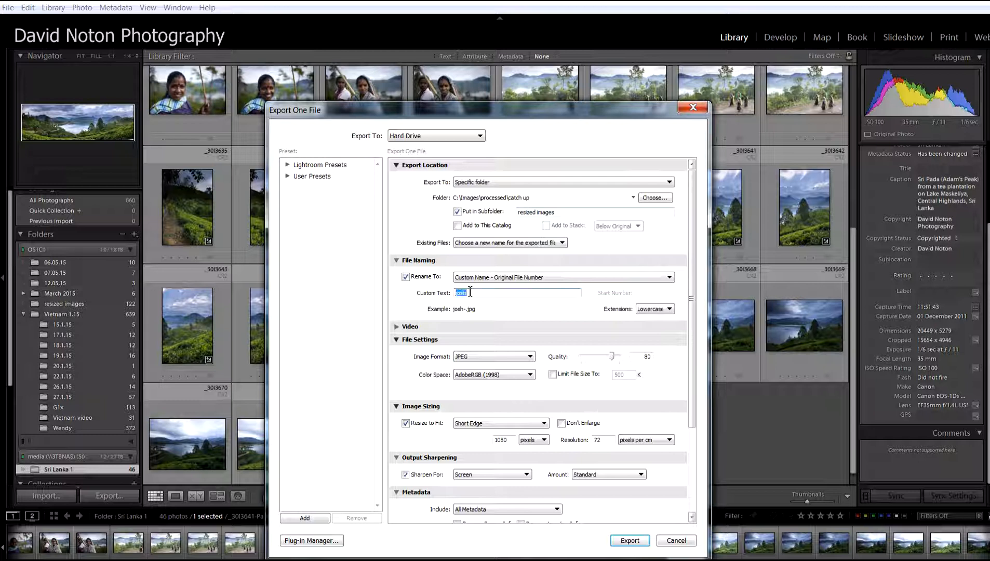
text(sri)
click(529, 359)
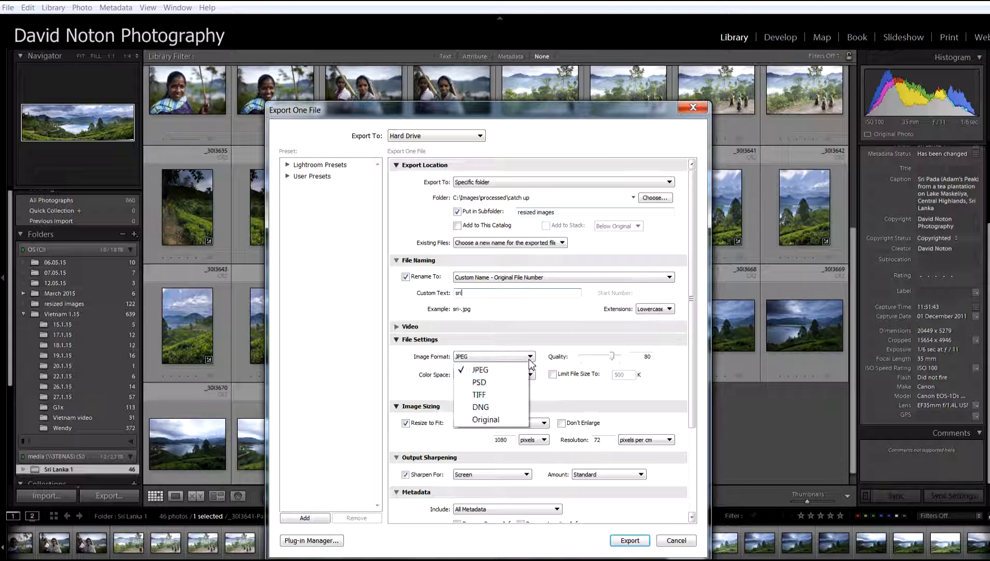
click(491, 395)
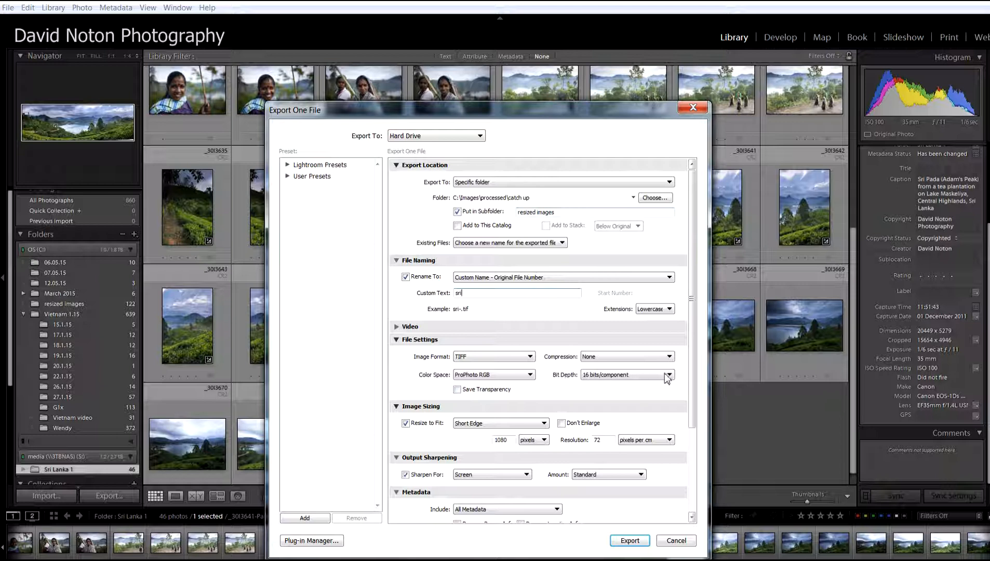
Turn off Resize to Fit, set the export resolution to 300 pixels per cm, and disable output sharpening.
drag(694, 358, 683, 382)
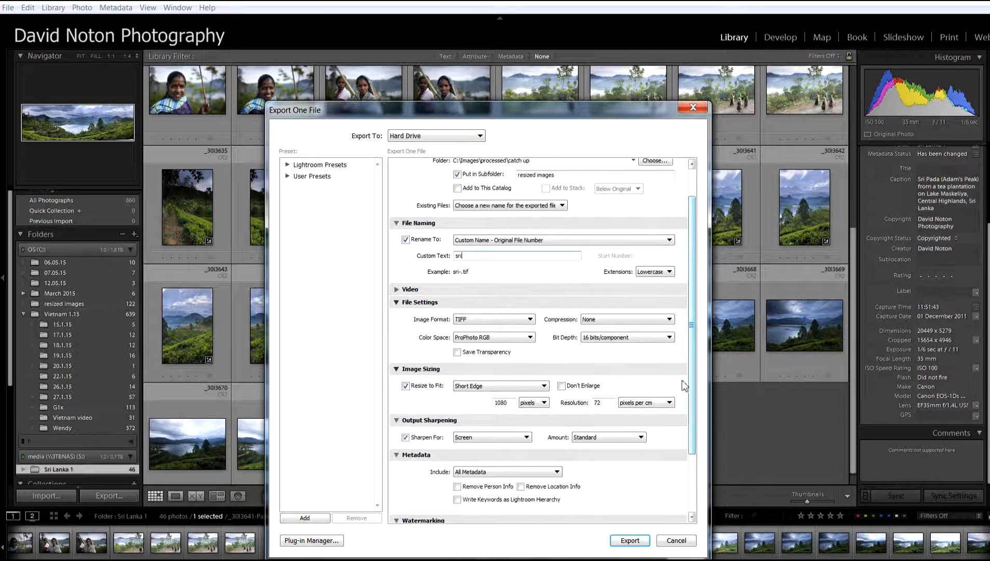
click(405, 386)
double_click(598, 403)
text(300)
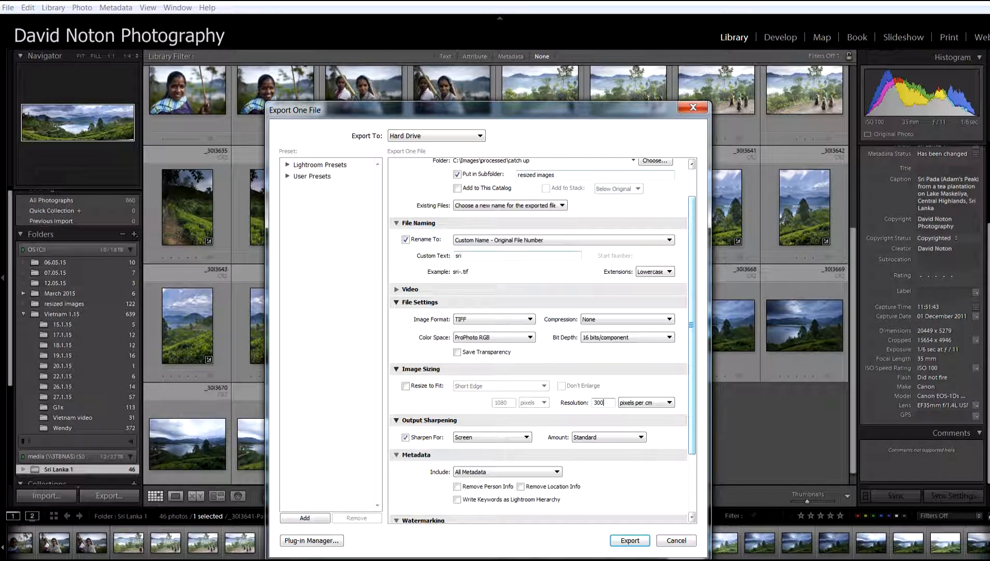
click(405, 438)
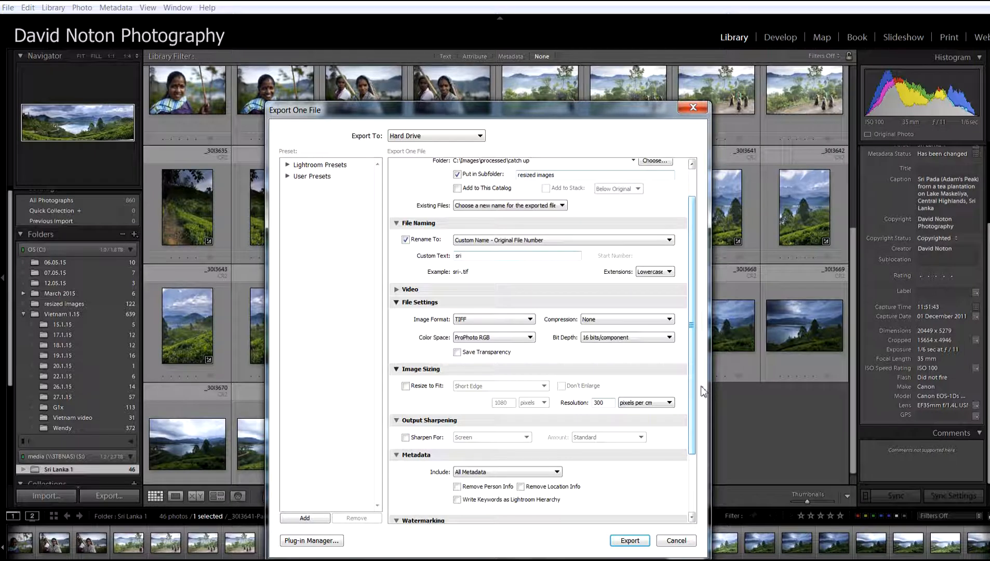
Set the after-export action to Open in Adobe Photoshop CC and export the panorama.
scroll(694, 390, down, 3)
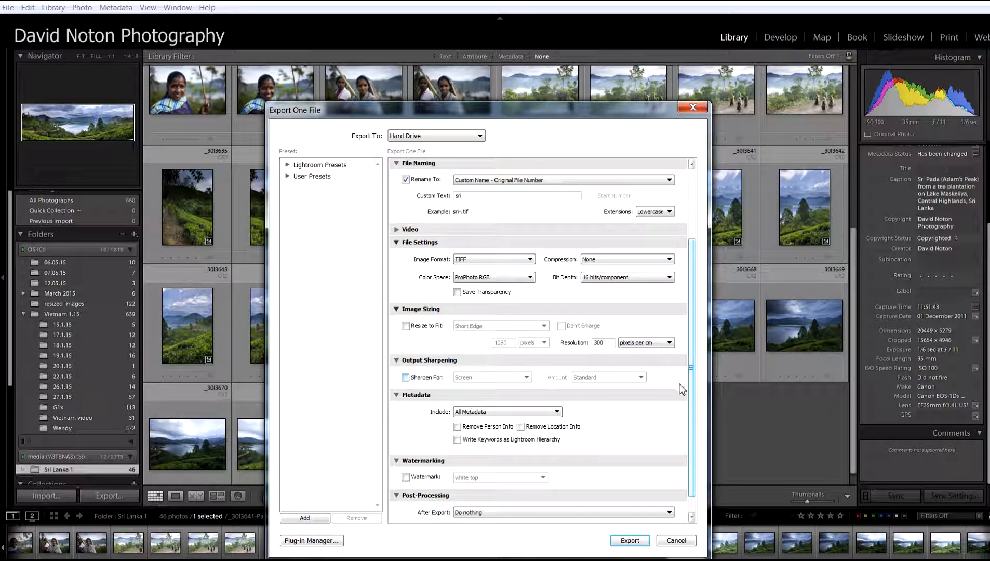
scroll(692, 382, down, 1)
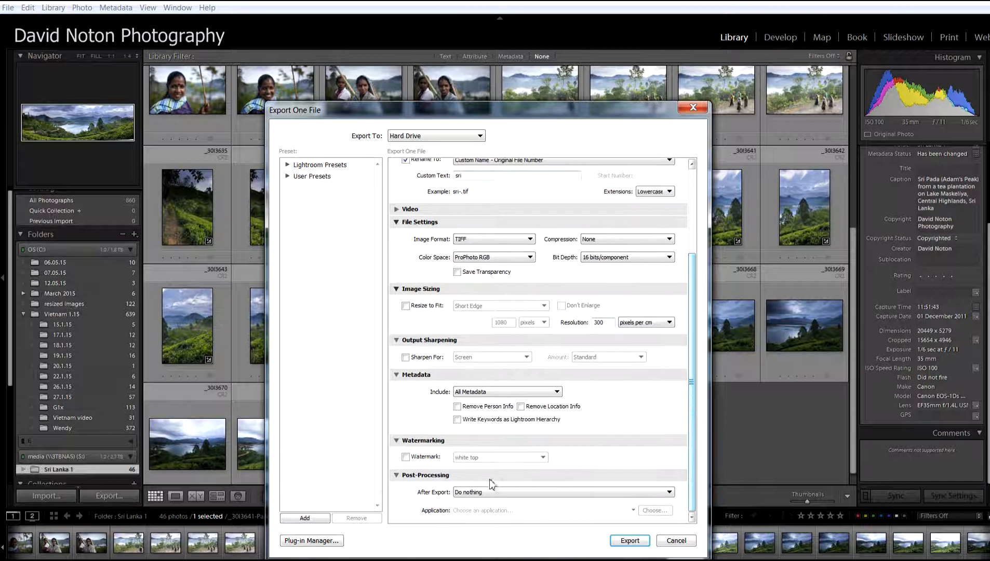
click(671, 493)
click(537, 531)
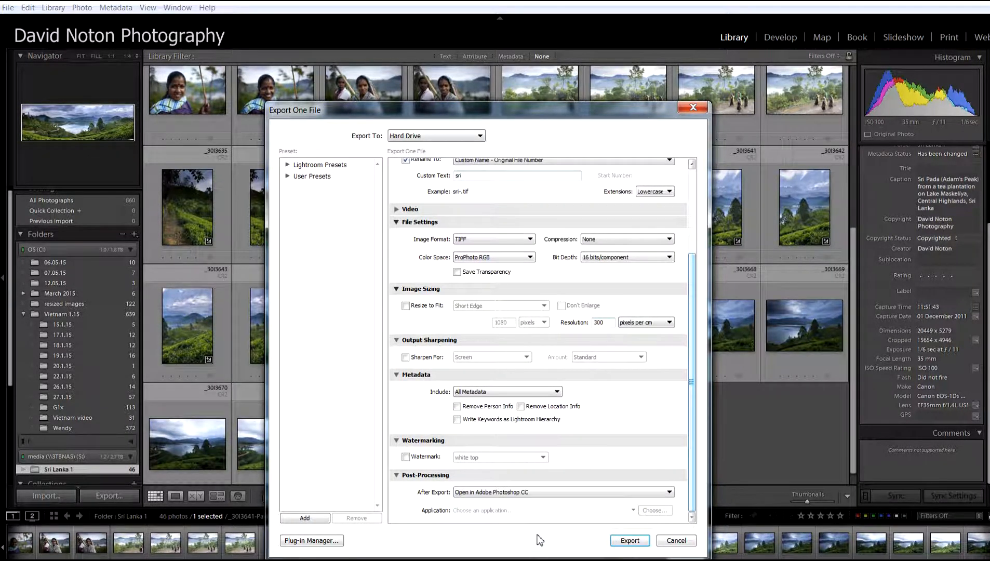
click(634, 540)
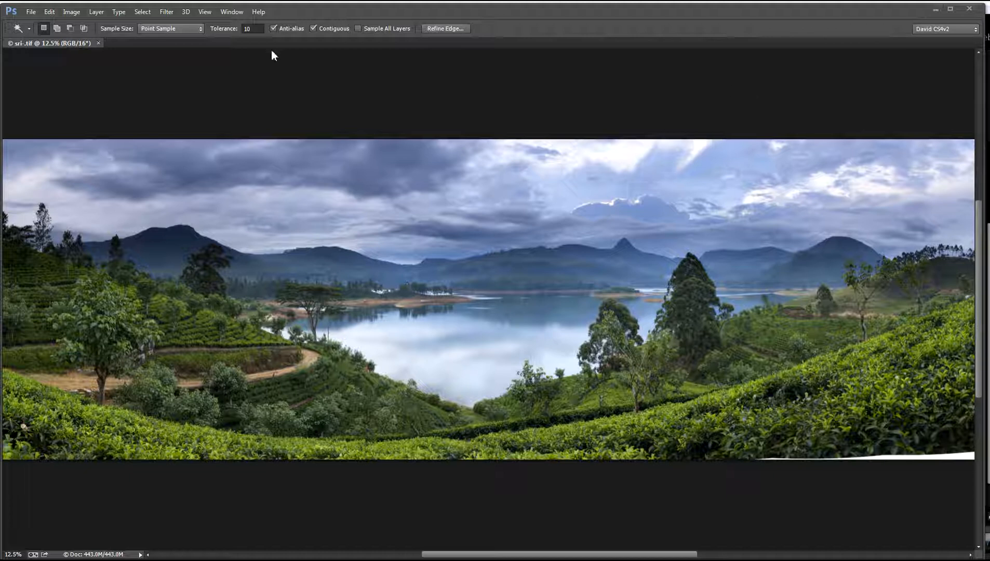
Check the exported panorama's image size and pixel dimensions in Photoshop's Image Size dialog.
click(79, 15)
mouse_move(86, 48)
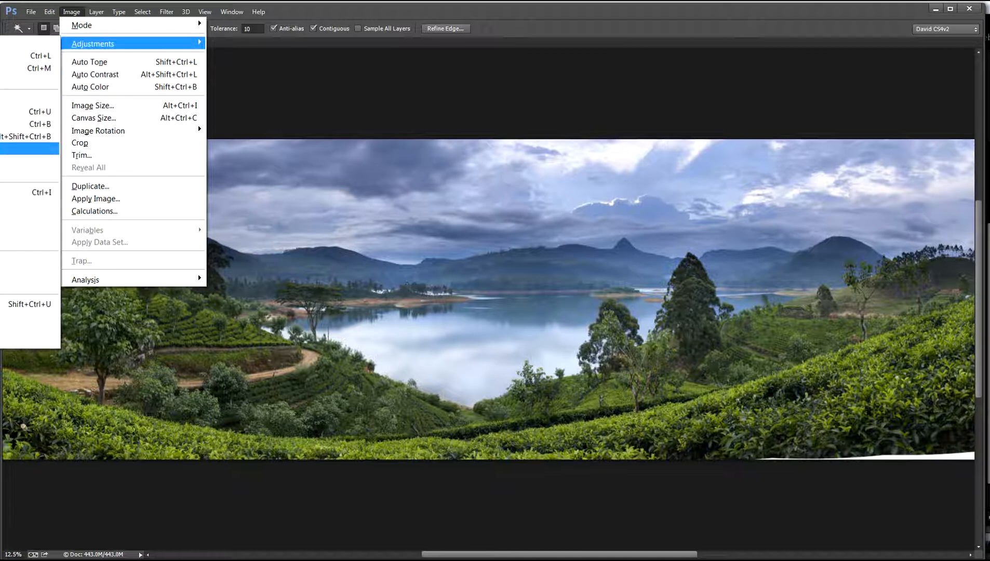
mouse_move(54, 21)
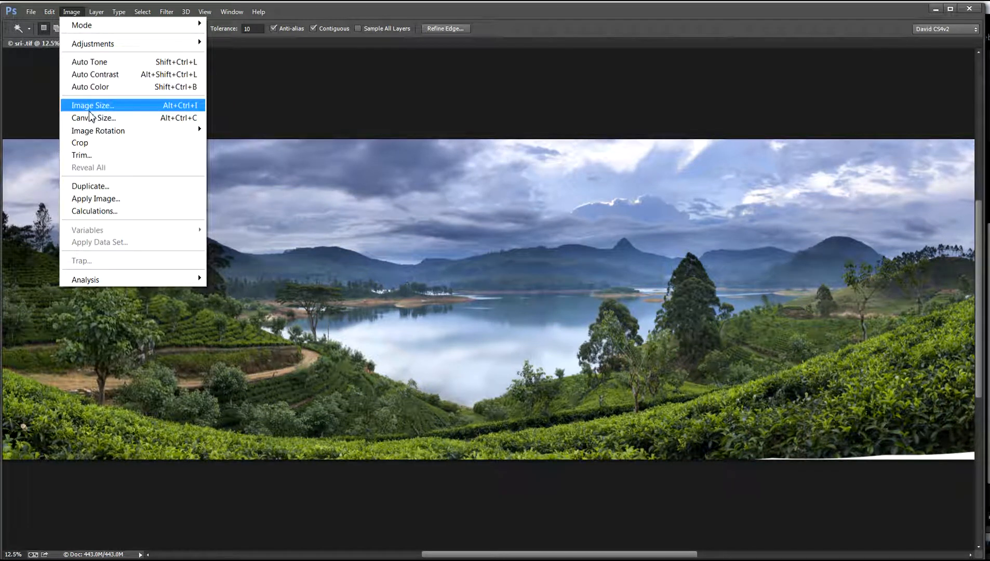
click(90, 107)
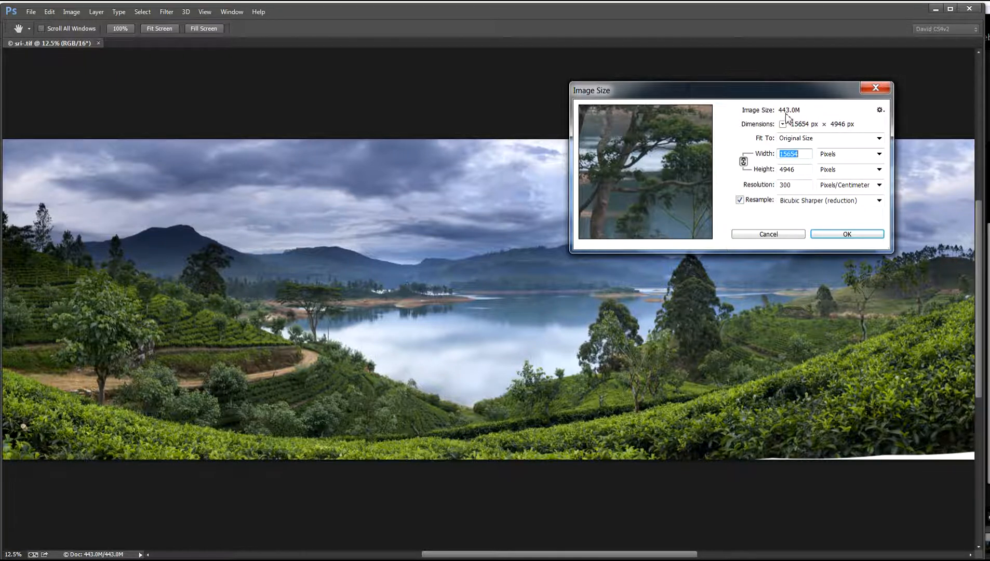
click(839, 235)
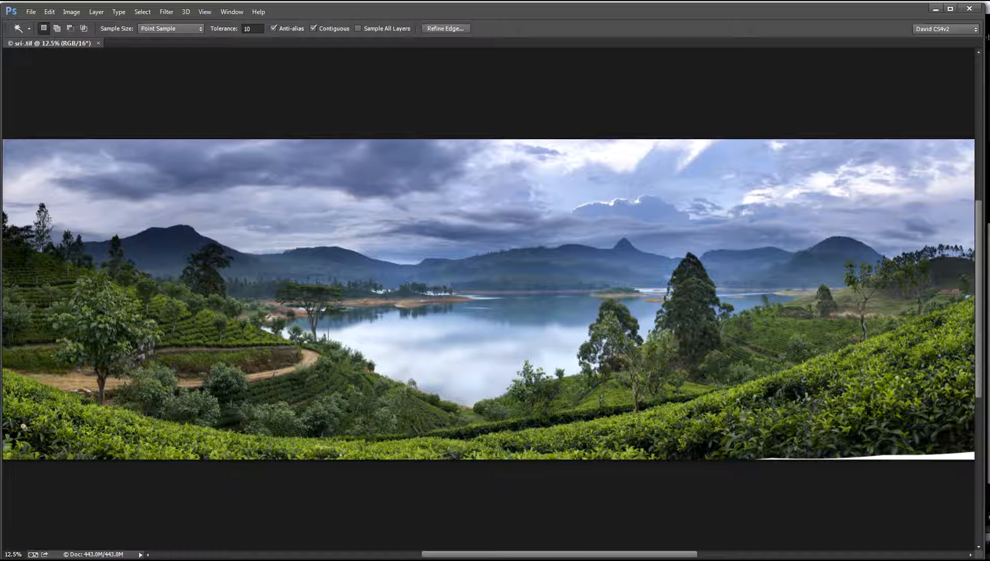
Place the toolbox clear of the panorama and select the white gap at its lower-right edge with the Magic Wand at tolerance 10.
drag(988, 4, 114, 129)
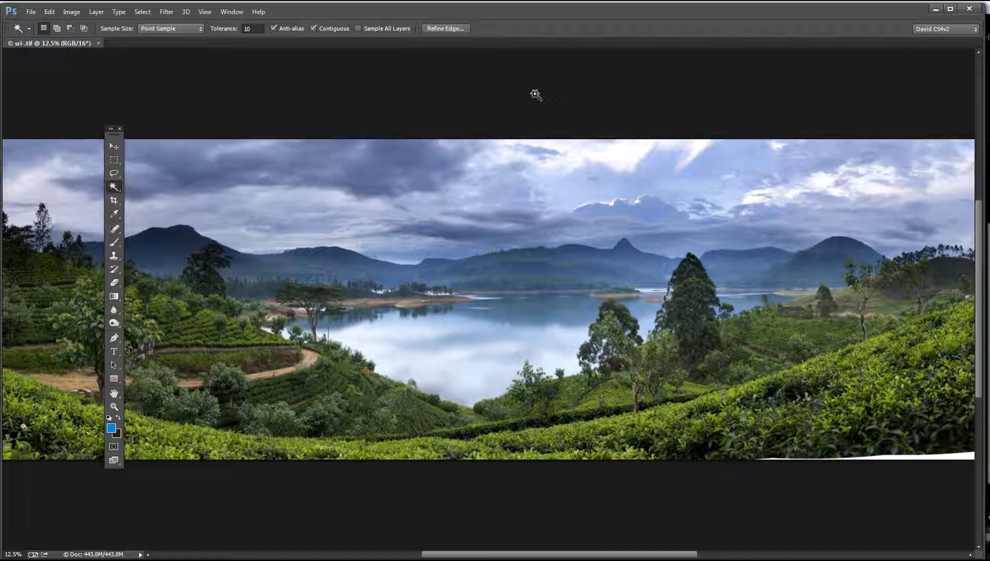
key(ctrl+minus)
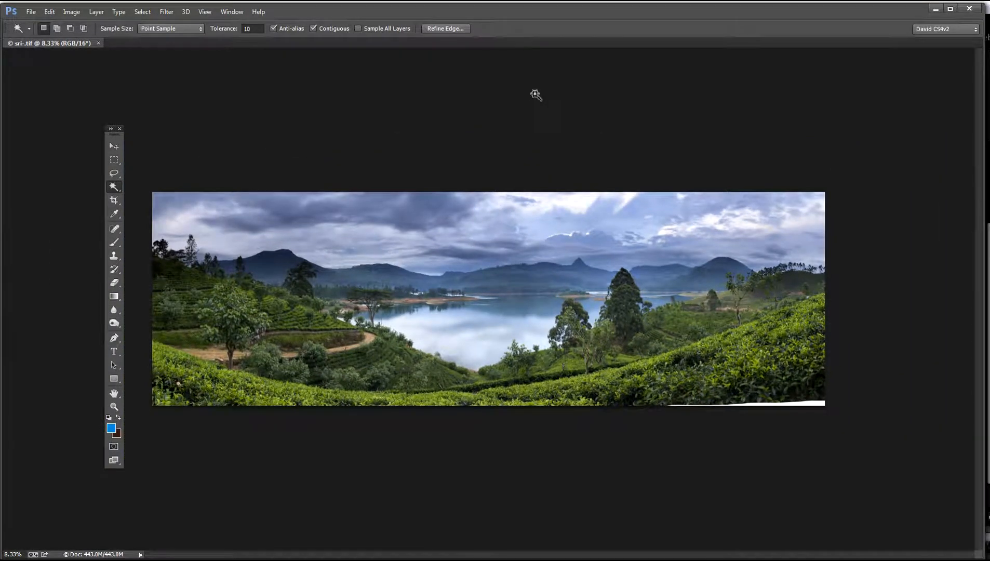
drag(109, 130, 35, 85)
right_click(40, 142)
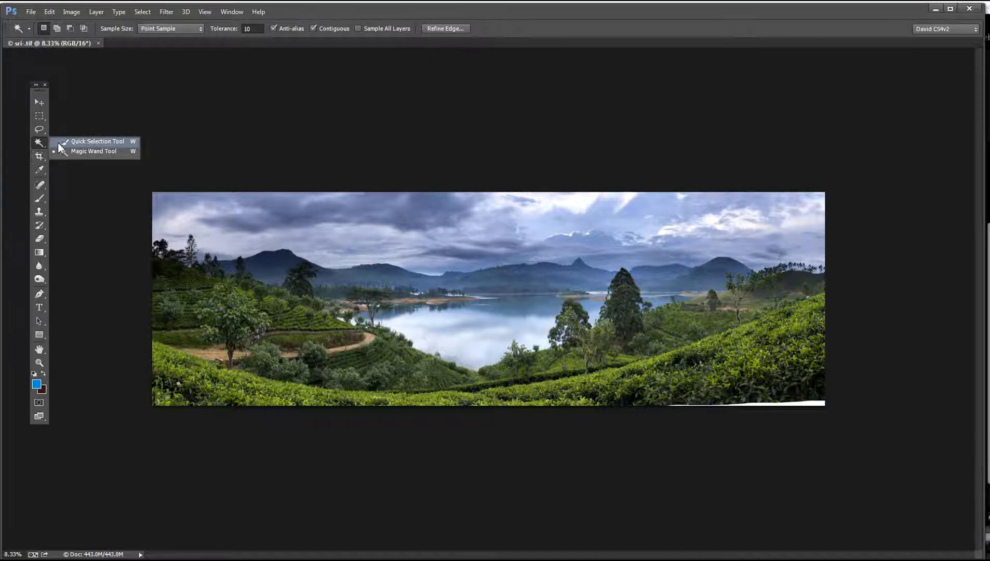
click(79, 154)
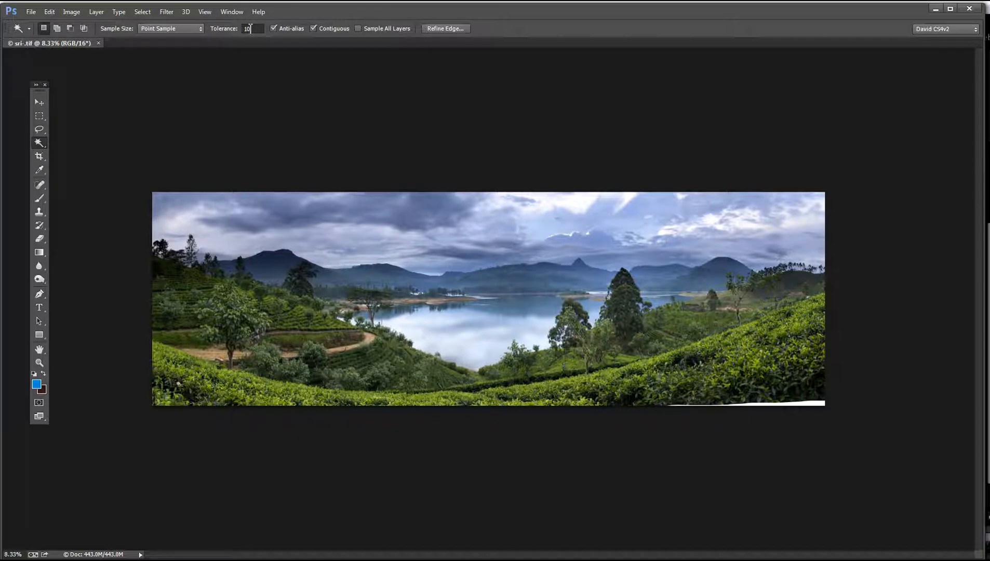
click(809, 408)
Expand the selection around the white gap by 2 pixels.
click(142, 13)
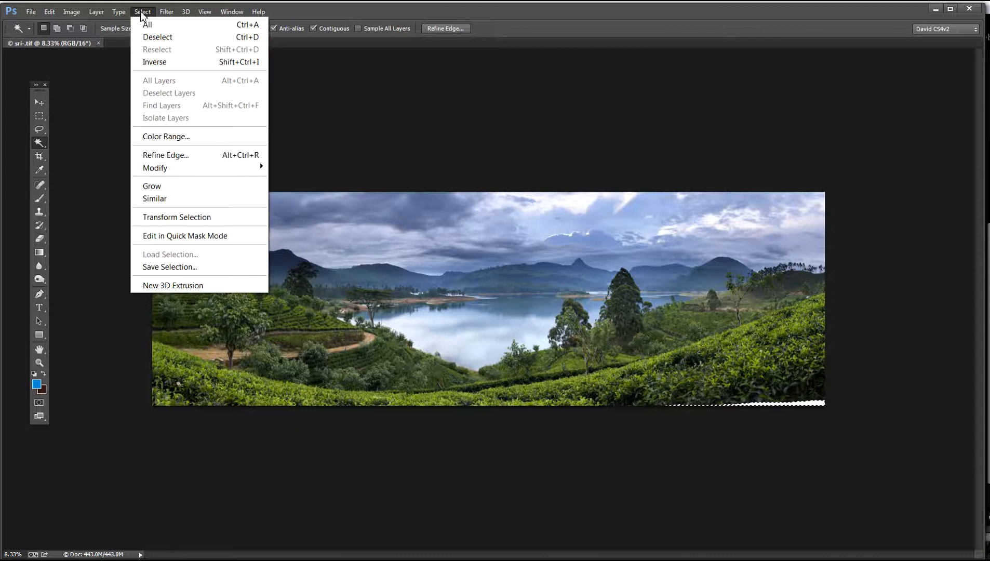
mouse_move(150, 168)
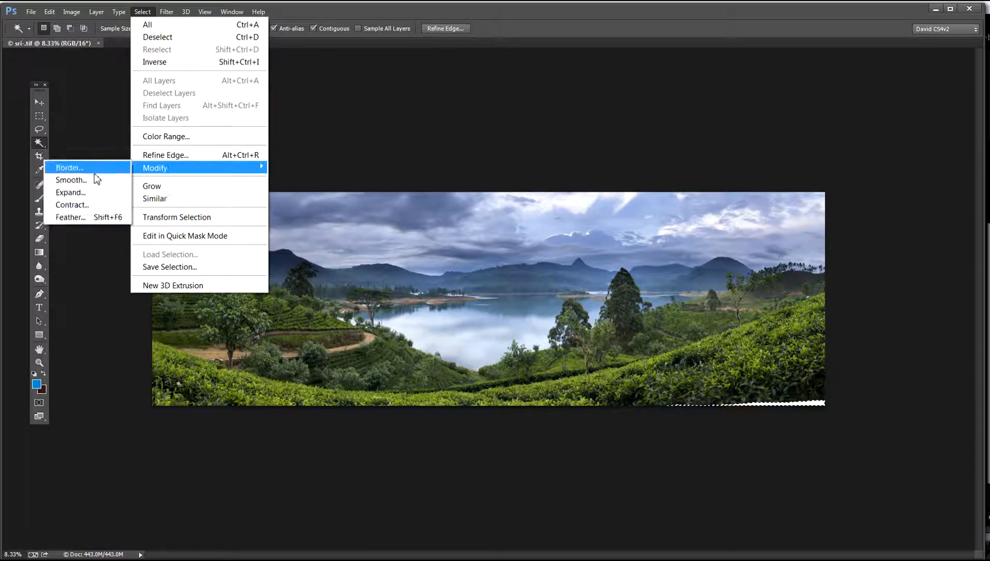
click(86, 192)
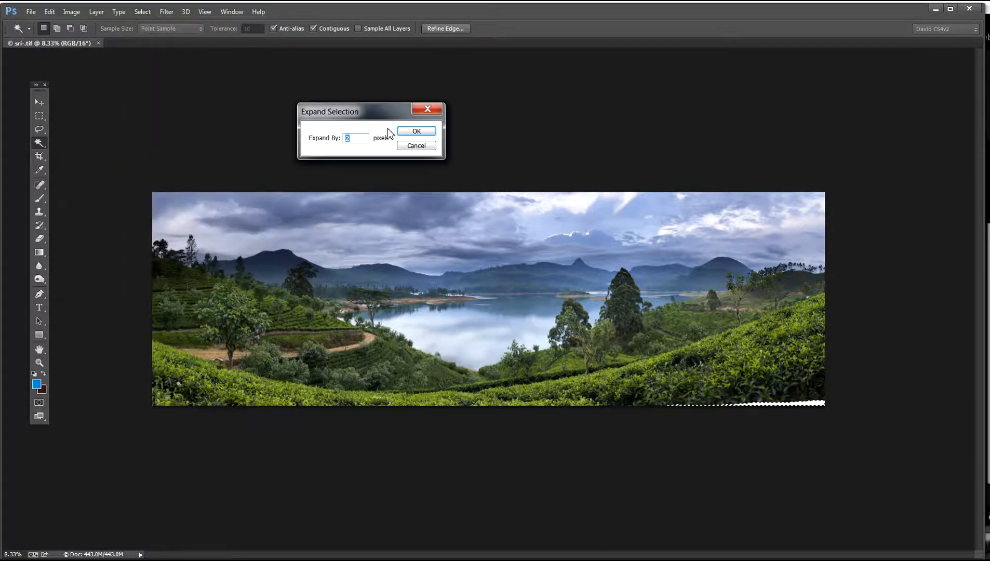
click(413, 131)
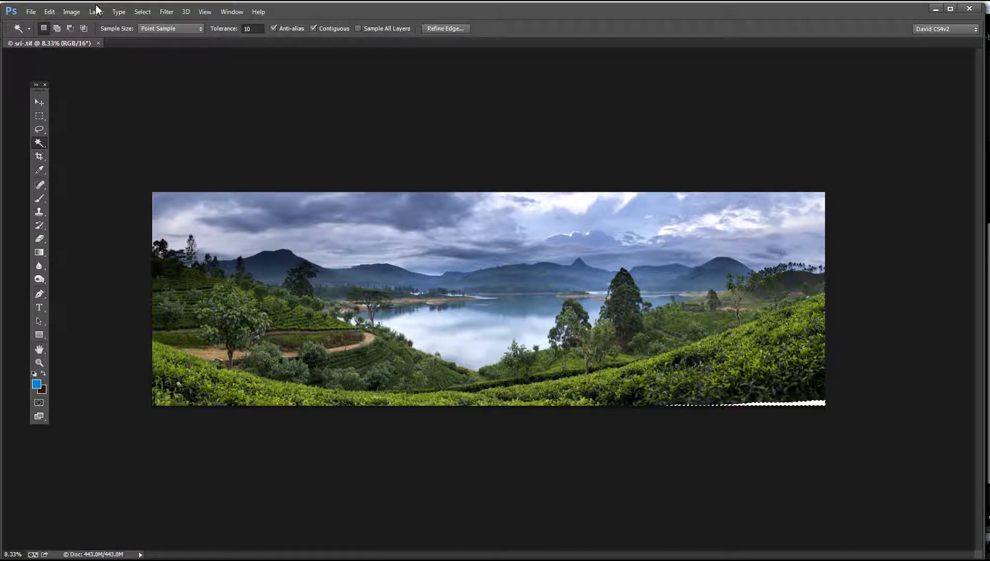
Feather the expanded selection around the white gap to soften its edge.
click(143, 13)
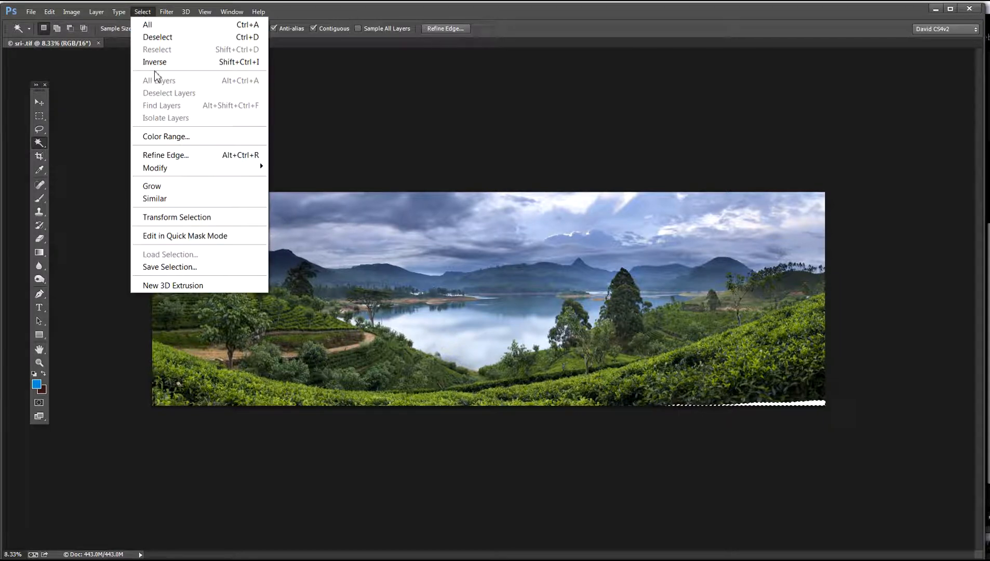
mouse_move(154, 173)
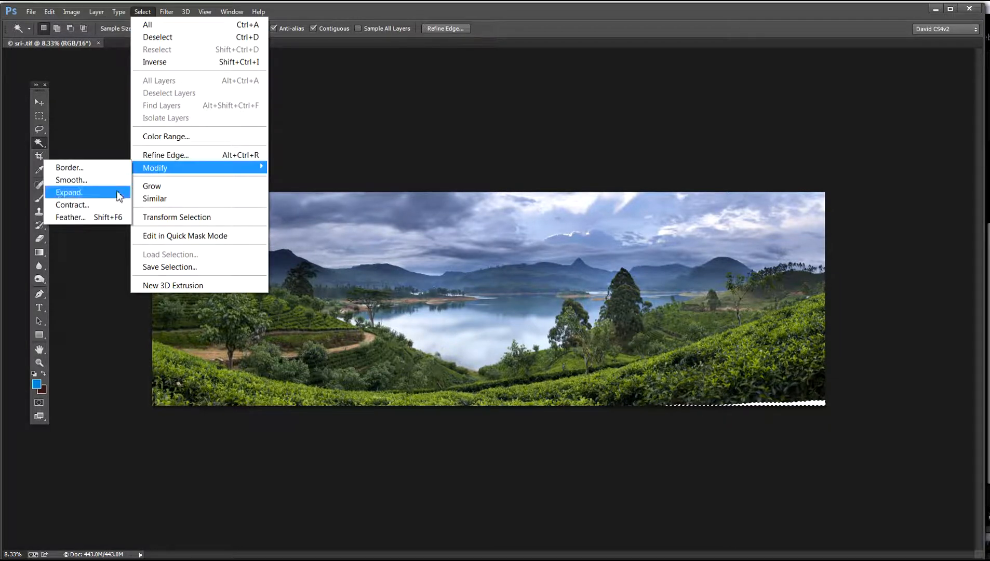
click(78, 219)
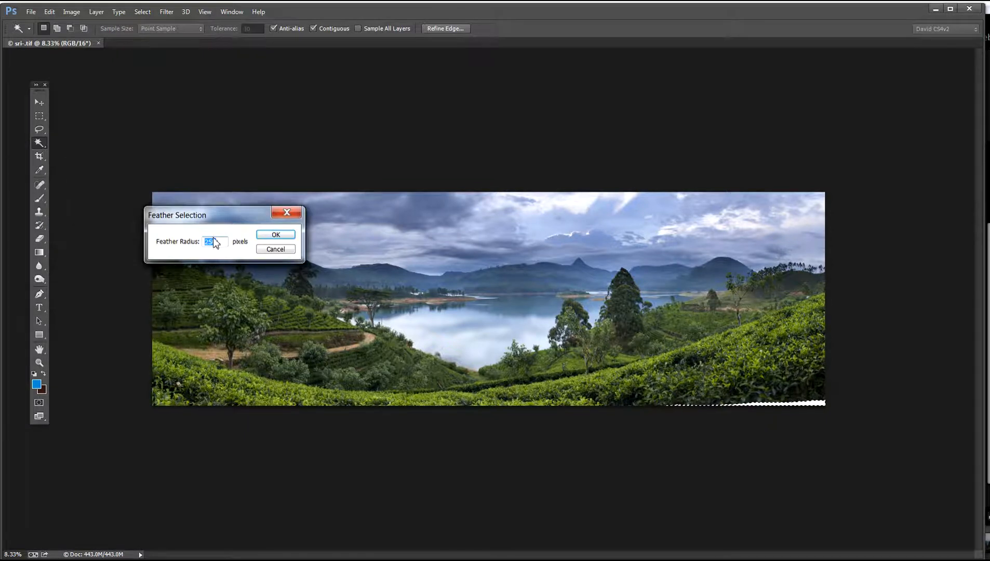
drag(219, 240, 196, 244)
click(275, 234)
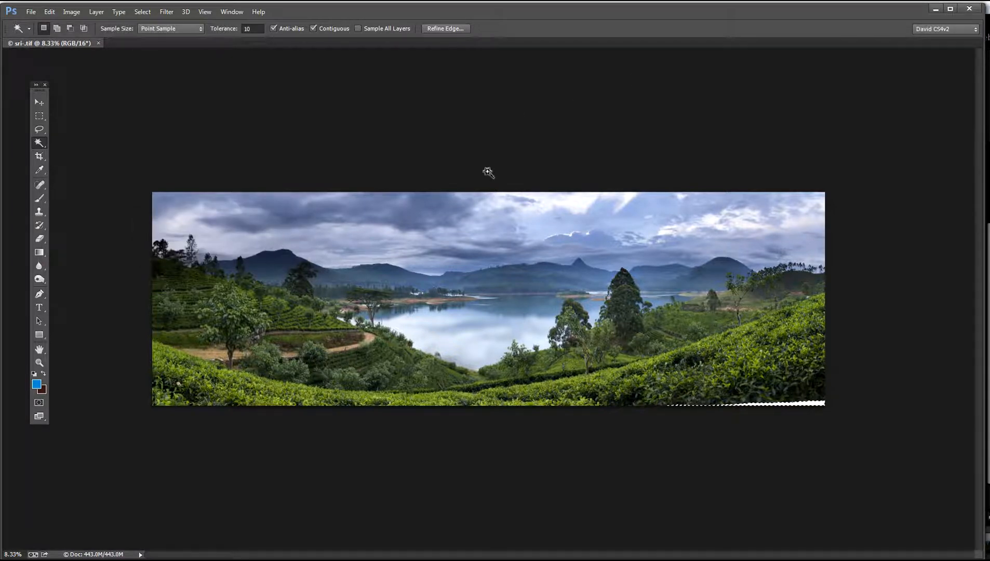
Fill the selected white gap with Content-Aware contents in Normal mode at 100% opacity, and deselect it.
click(49, 12)
click(58, 199)
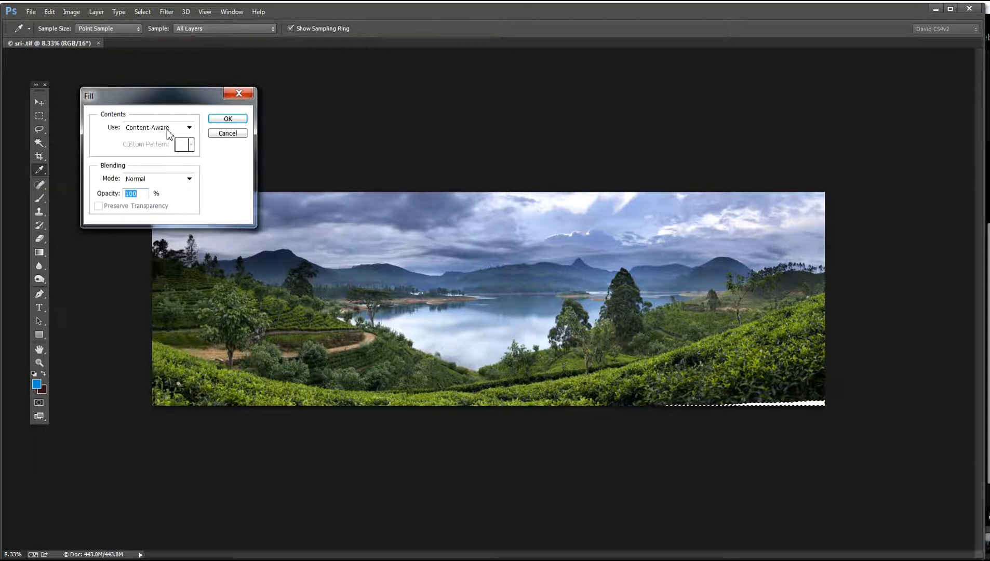
click(226, 121)
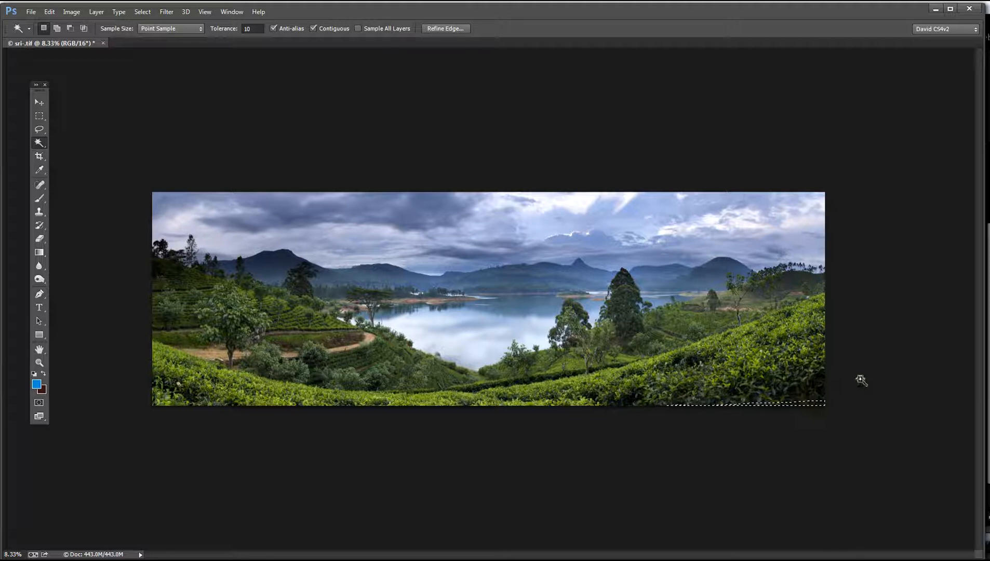
click(142, 11)
click(148, 36)
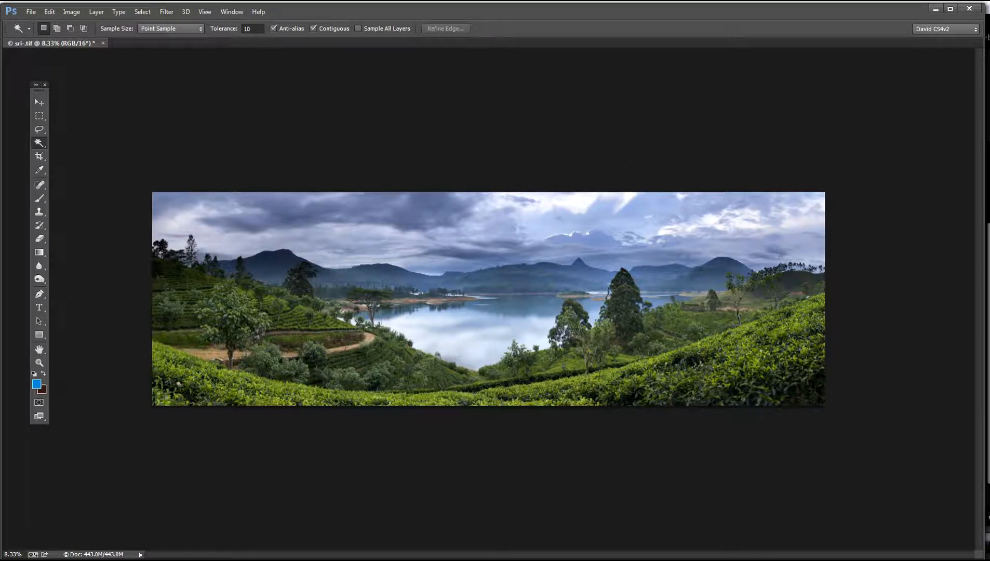
Examine the filled lower-right edge of the panorama at high magnification for flaws, and return to the whole-image view.
scroll(488, 300, down, 1)
scroll(488, 300, up, 4)
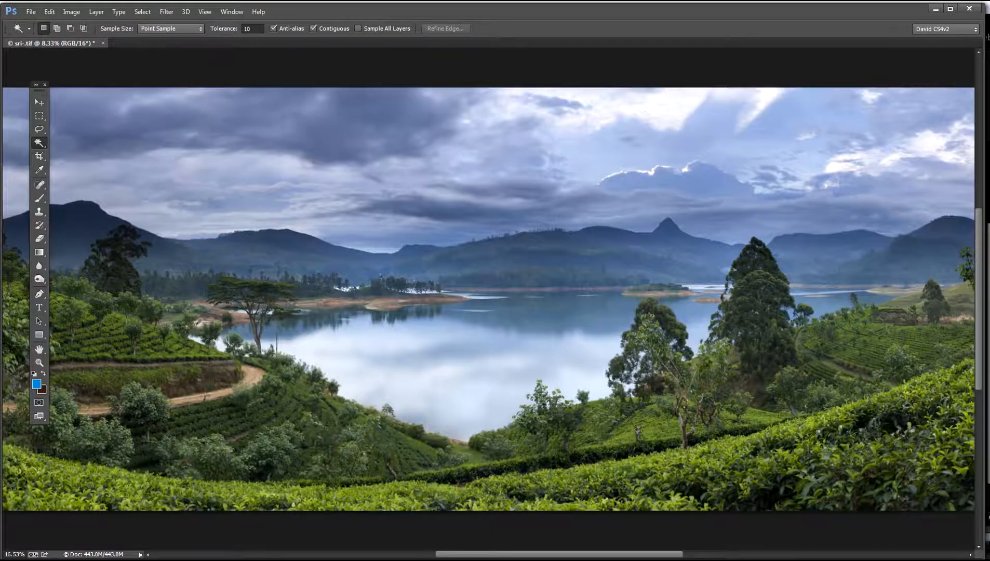
scroll(481, 326, up, 1)
drag(587, 322, 216, 302)
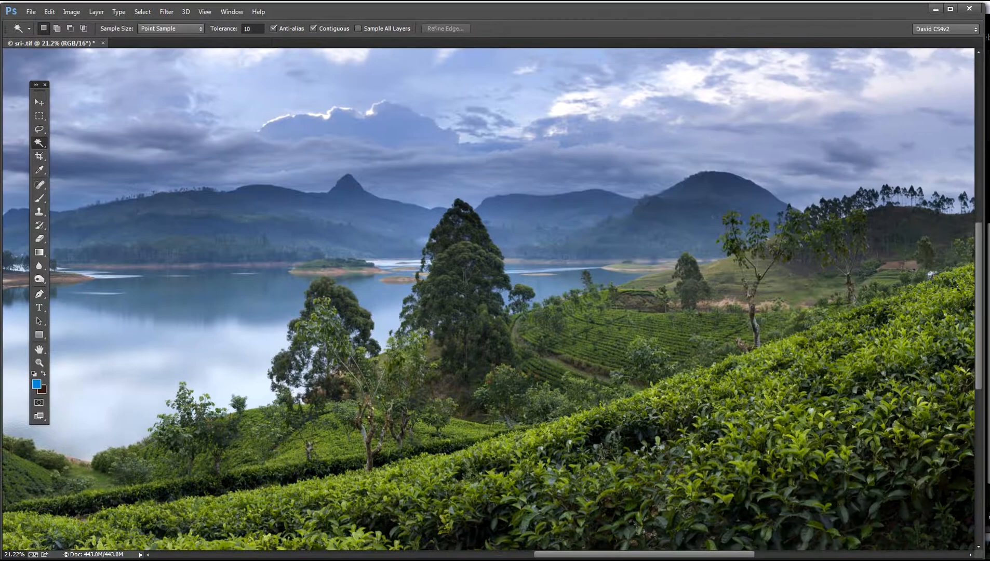
scroll(480, 281, down, 1)
scroll(480, 281, up, 5)
drag(852, 540, 166, 53)
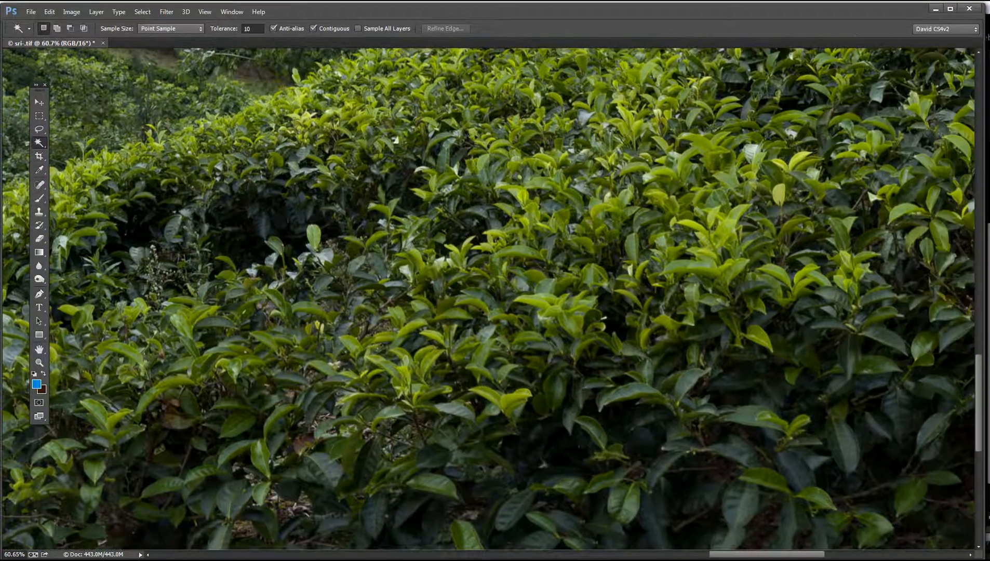
scroll(488, 298, right, 1)
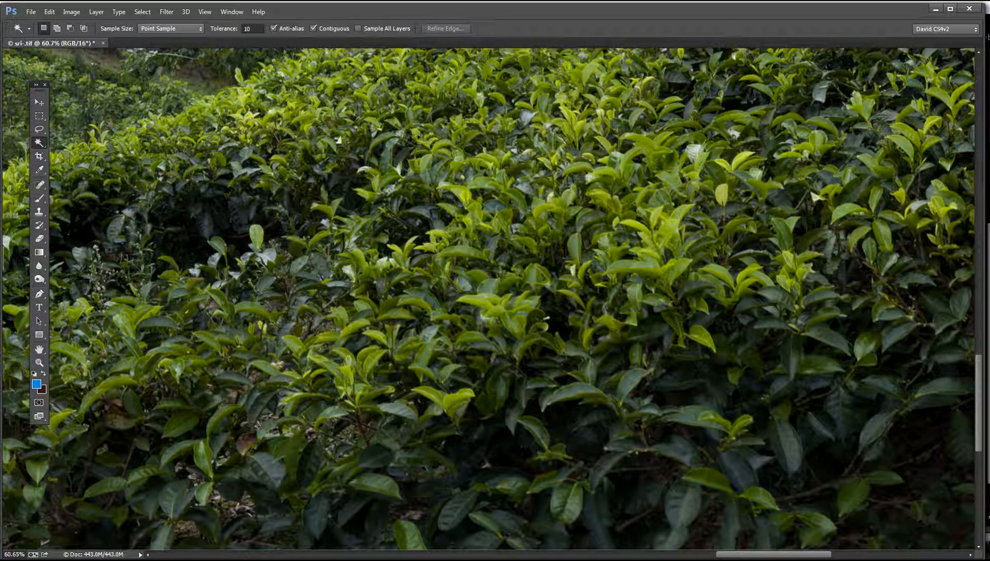
key(ctrl+minus)
key(ctrl+minus)
key(ctrl+minus)
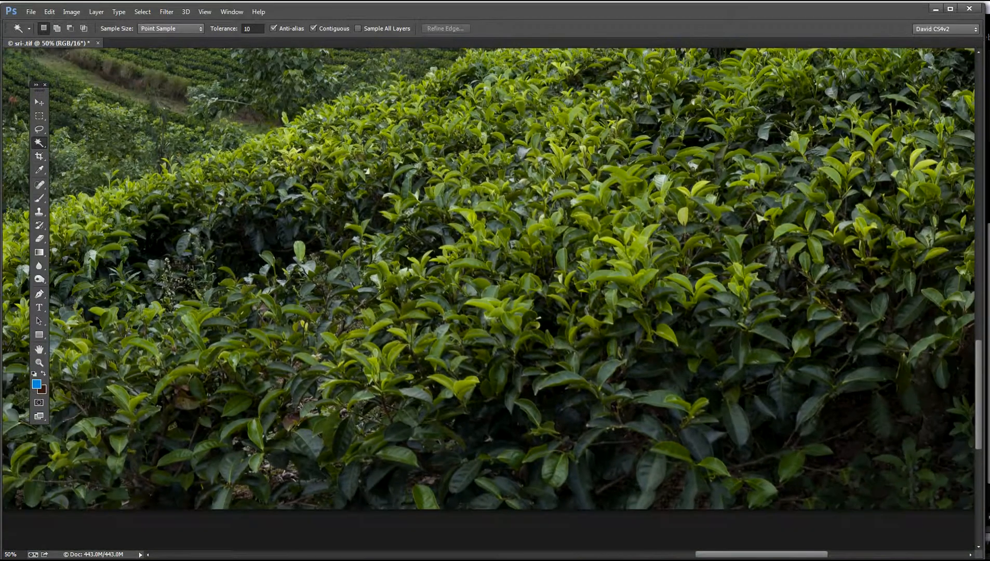
key(ctrl+minus)
key(ctrl+minus)
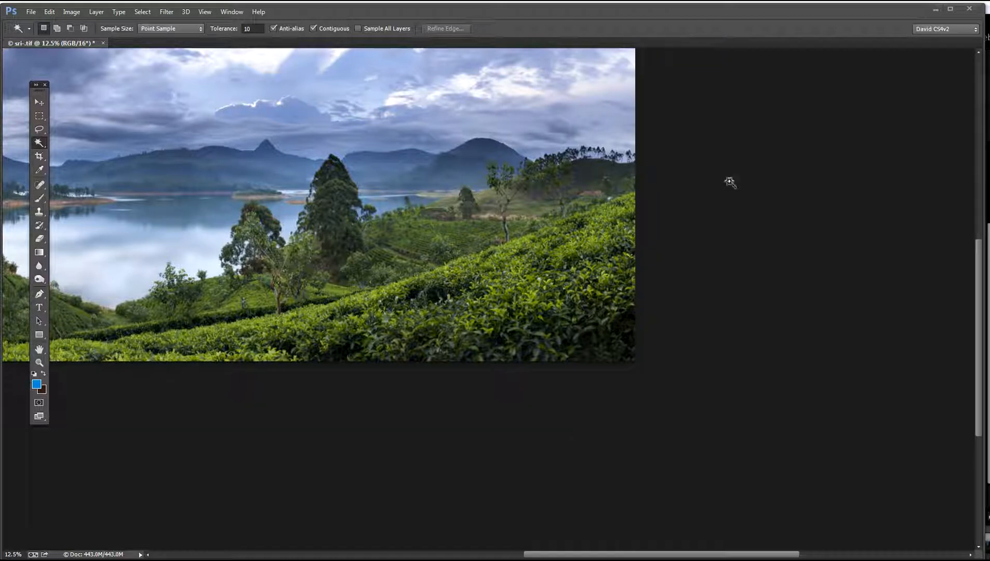
key(ctrl+minus)
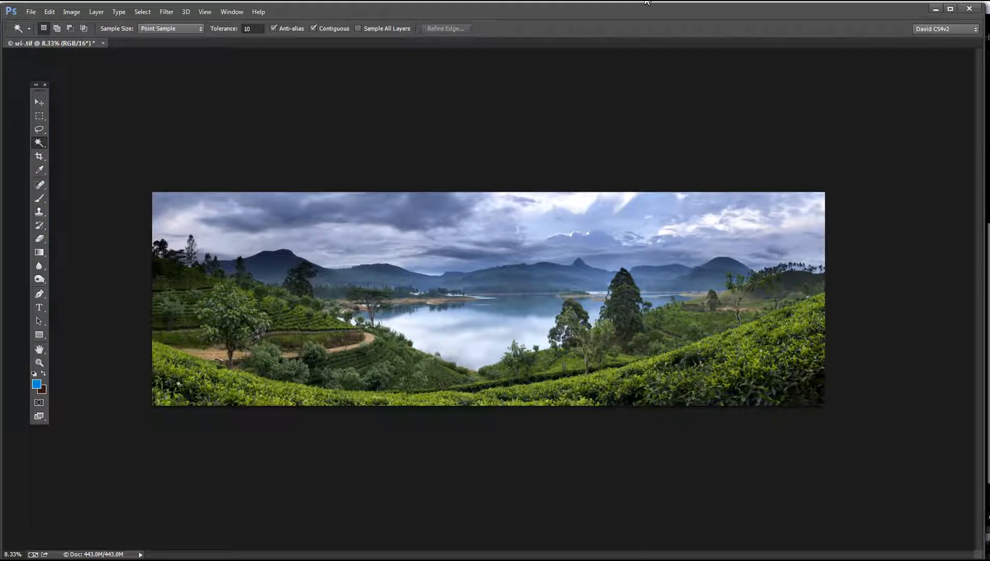
Switch back to Lightroom's library grid and check the file details of the first vertical raw shot of the panorama.
key(alt+Tab)
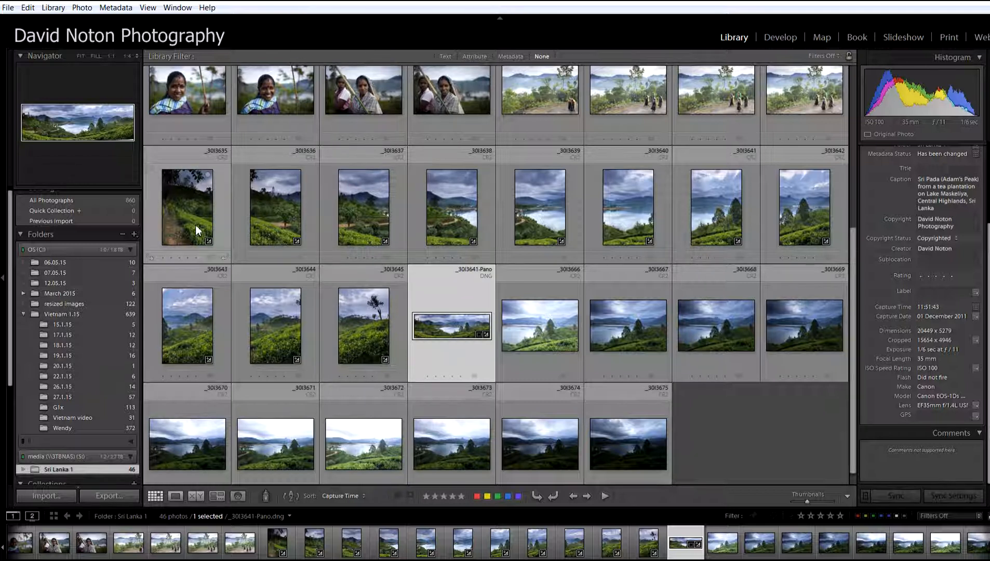
mouse_move(195, 224)
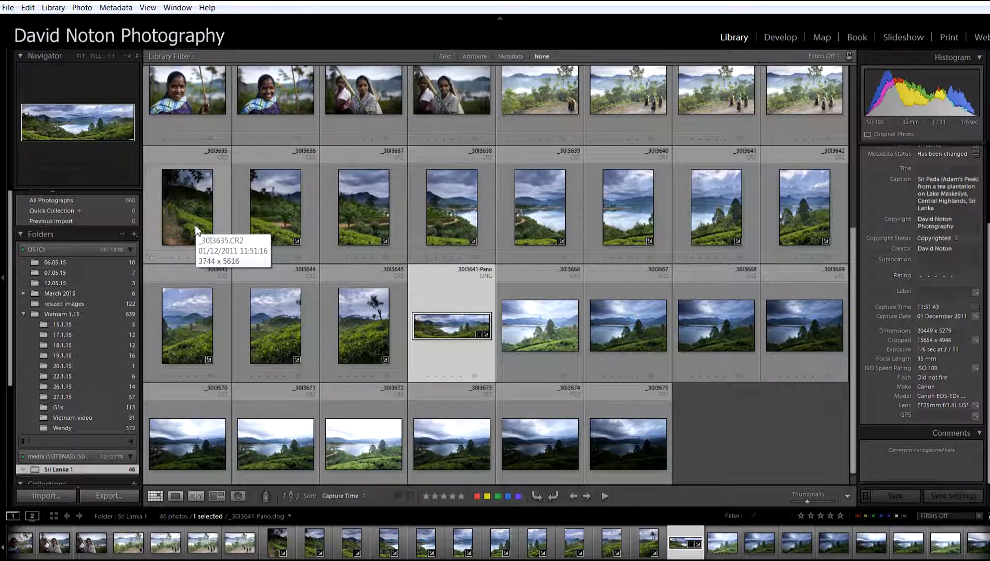